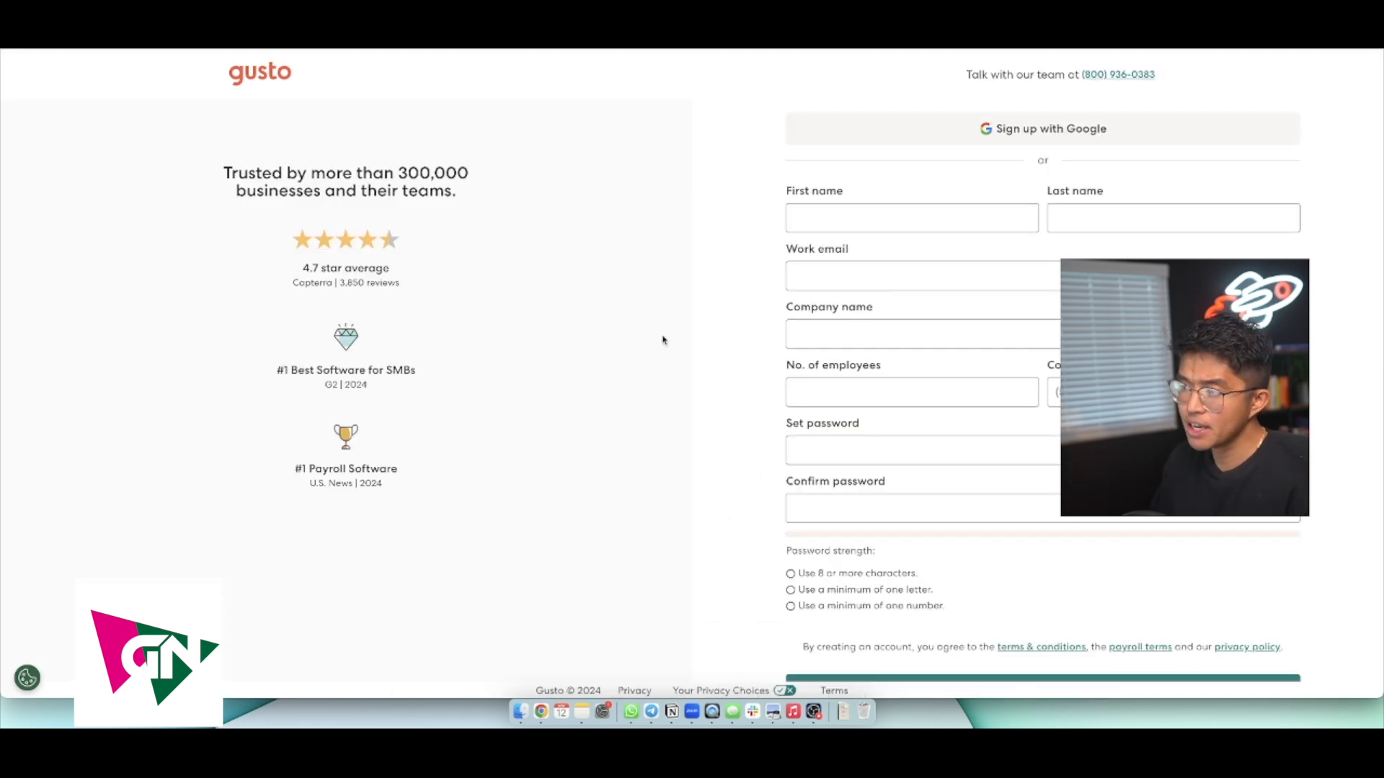
- Start the company profile: pay only Myself, new to running payroll, registered with the IRS, and holding a company bank account
{"action": "scroll", "coordinate": [865, 393], "scroll_direction": "down", "scroll_amount": 2}
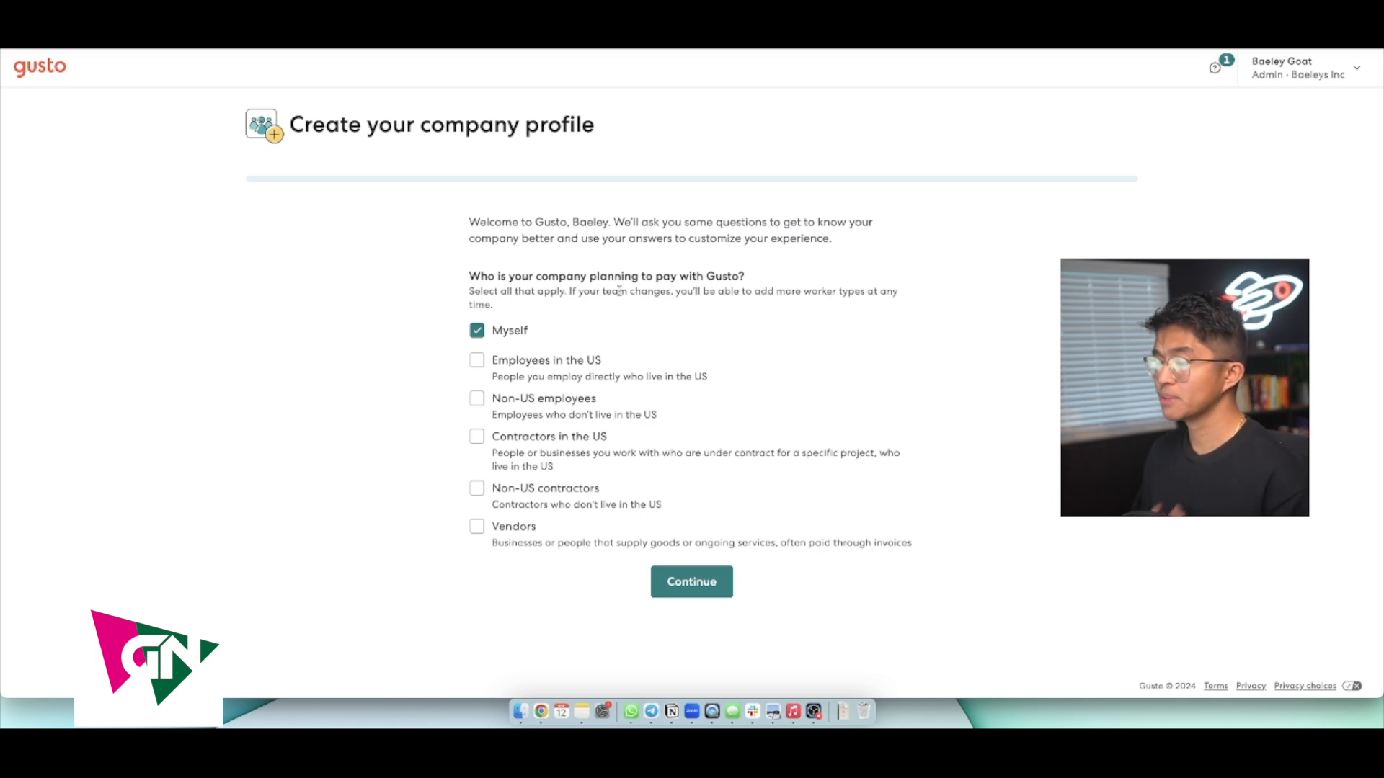
{"action": "left_click", "coordinate": [685, 589]}
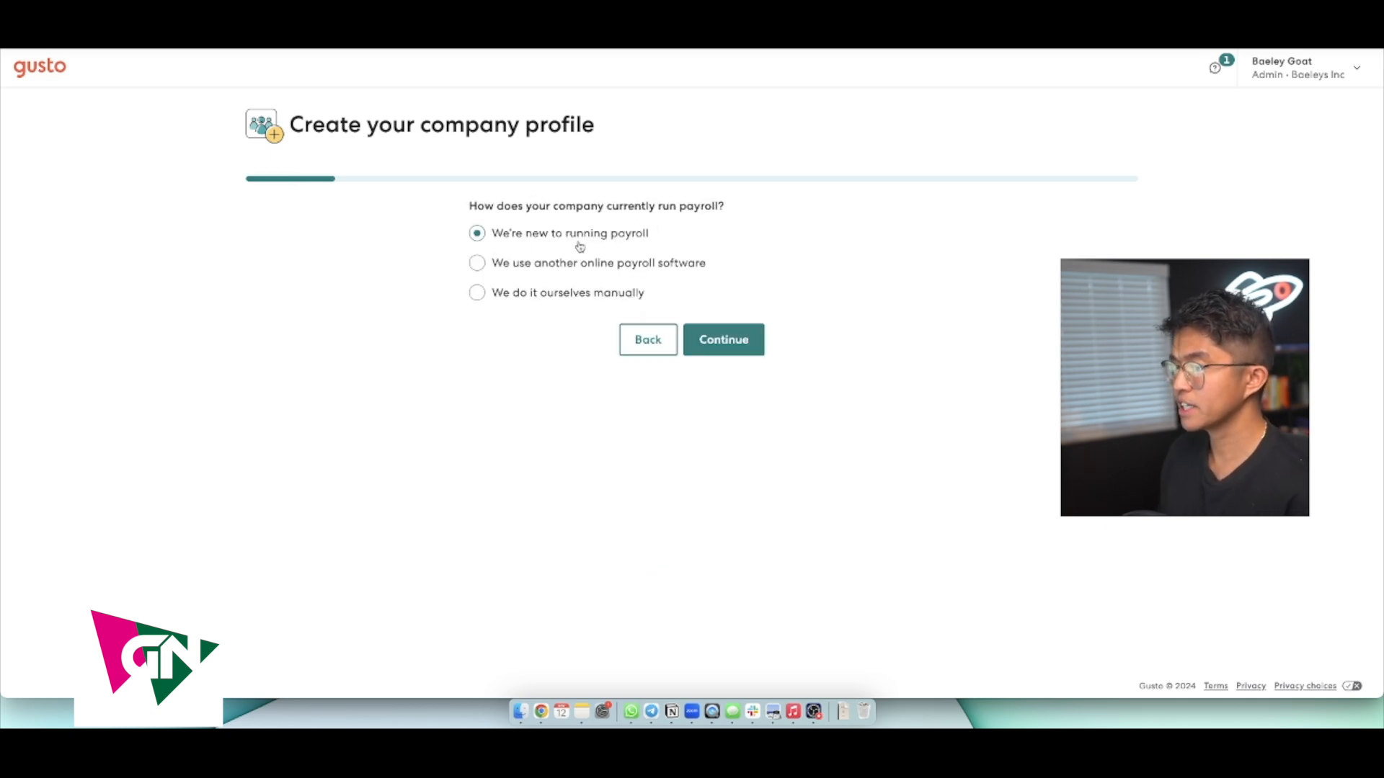
{"action": "left_click", "coordinate": [720, 343]}
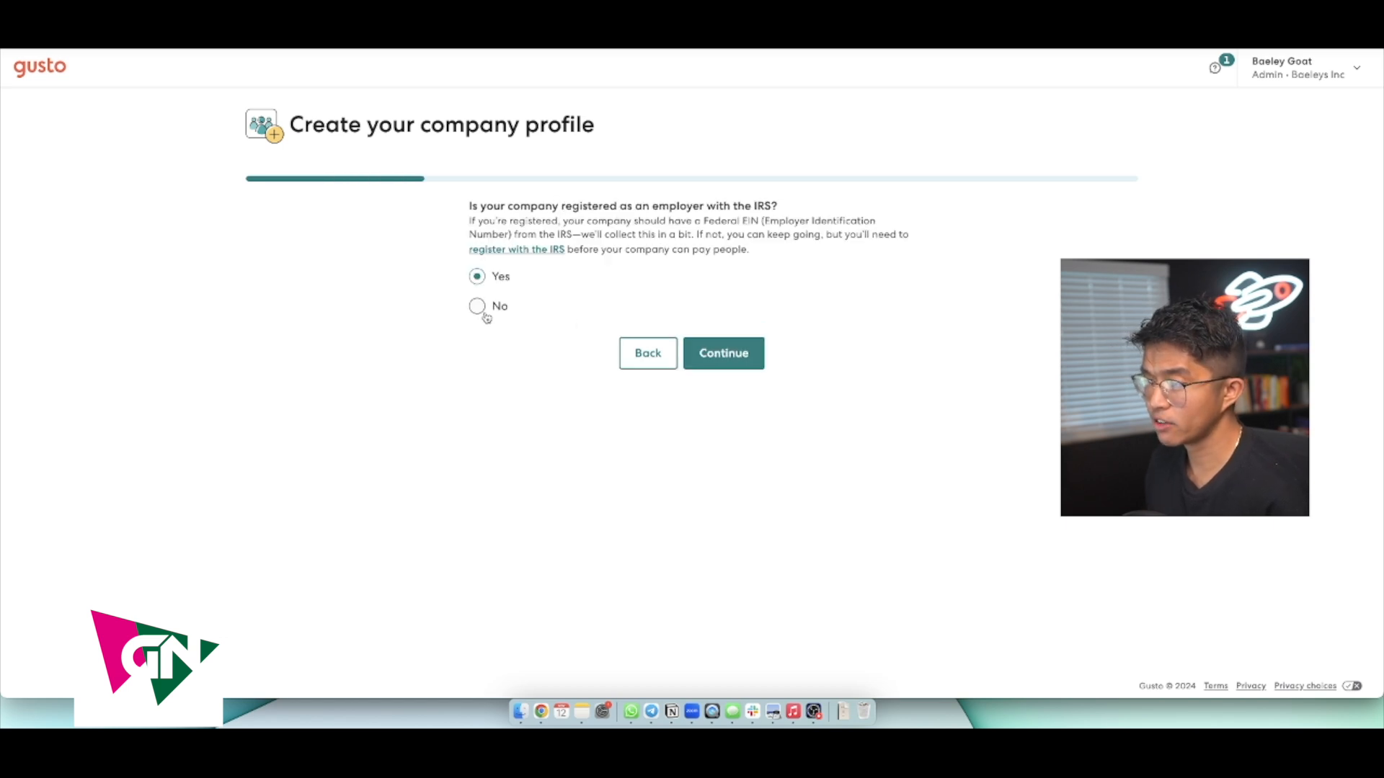
{"action": "left_click", "coordinate": [725, 356]}
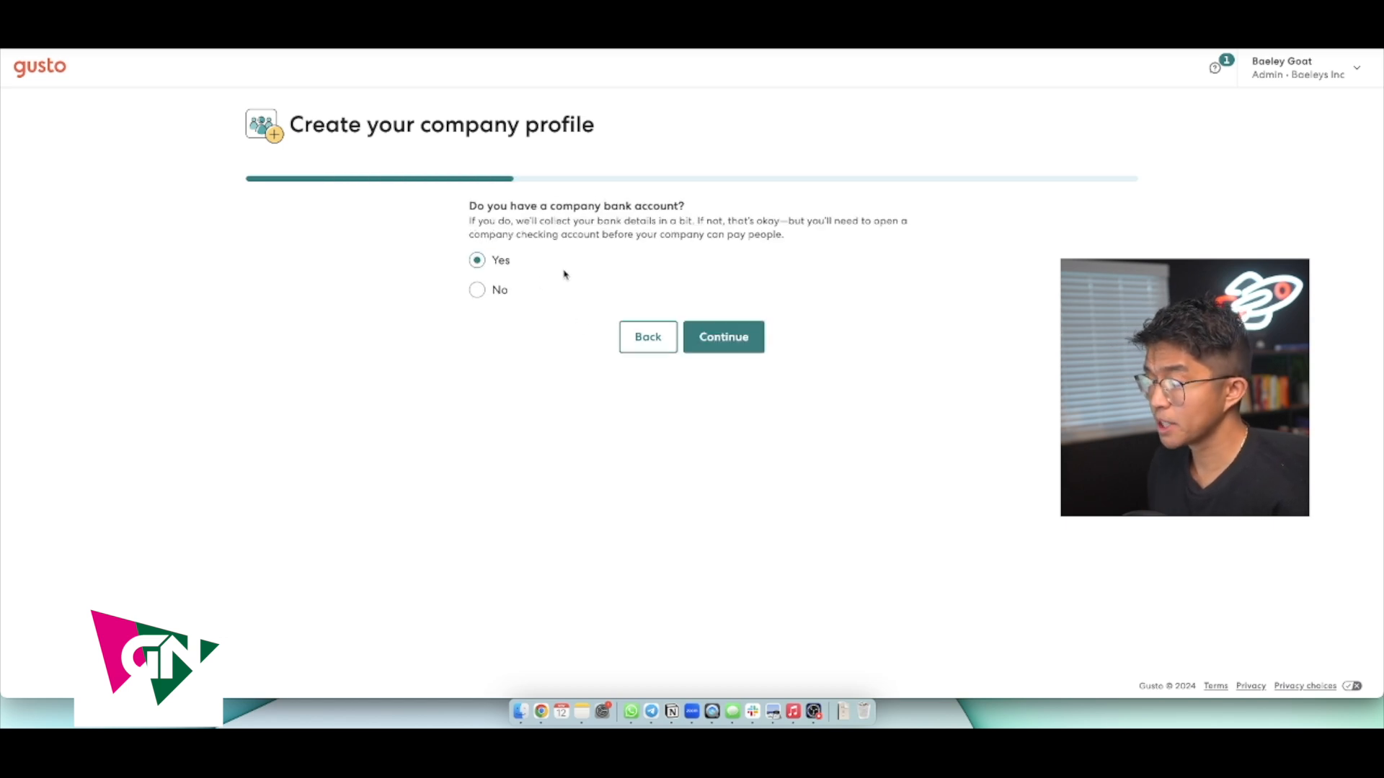
{"action": "left_click", "coordinate": [723, 344]}
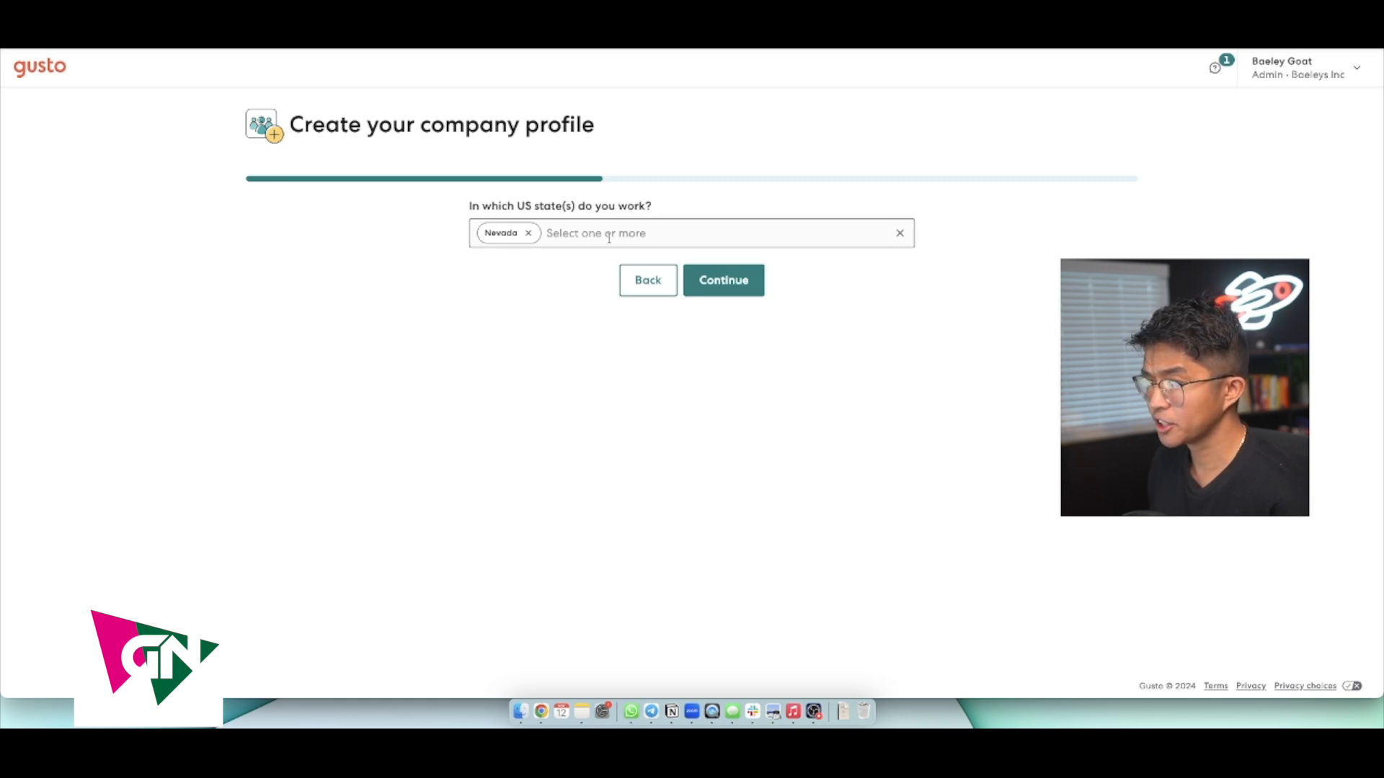
- Submit Nevada, an external accounting service, Administration of Education Programs, no cannabis business, no hour tracking, and 11/22/2024 as first payday
{"action": "left_click", "coordinate": [721, 281]}
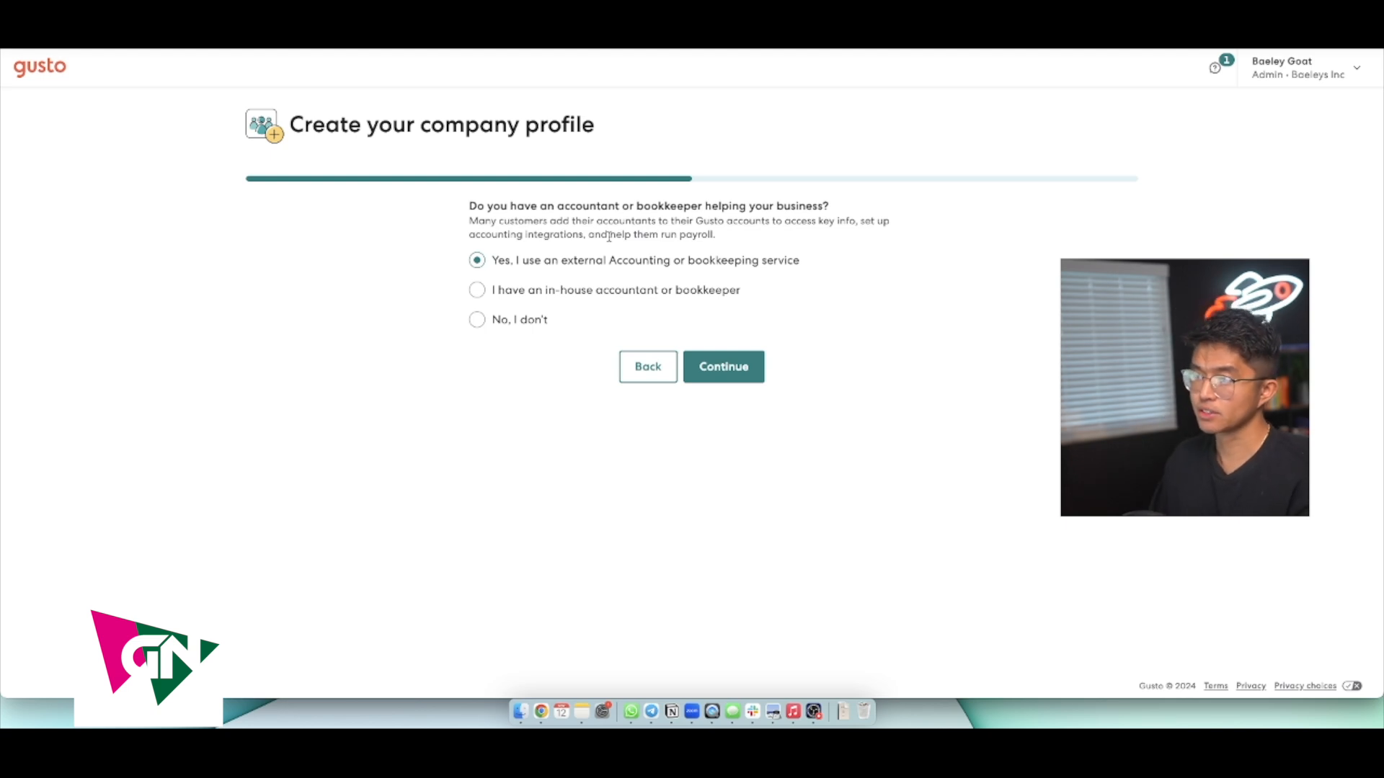
{"action": "left_click", "coordinate": [724, 366]}
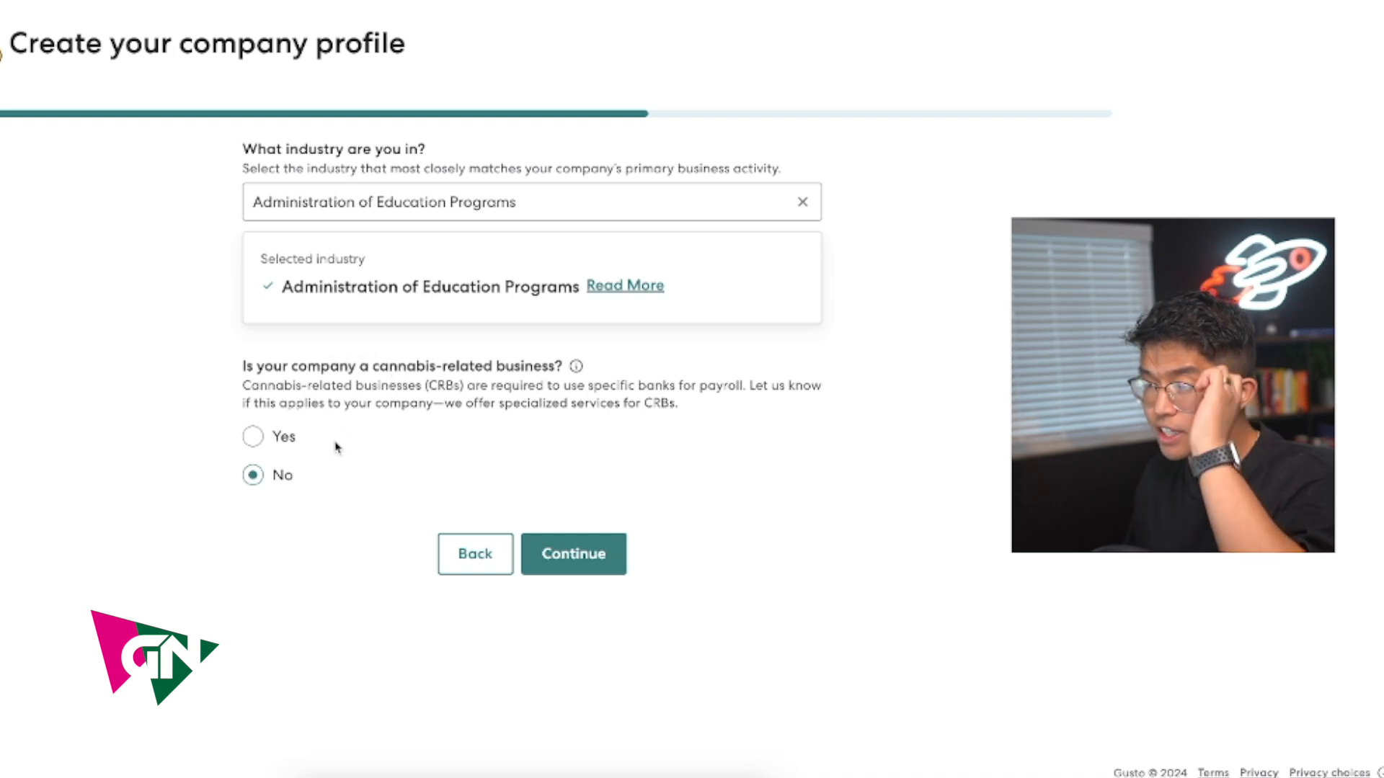
{"action": "left_click", "coordinate": [576, 563]}
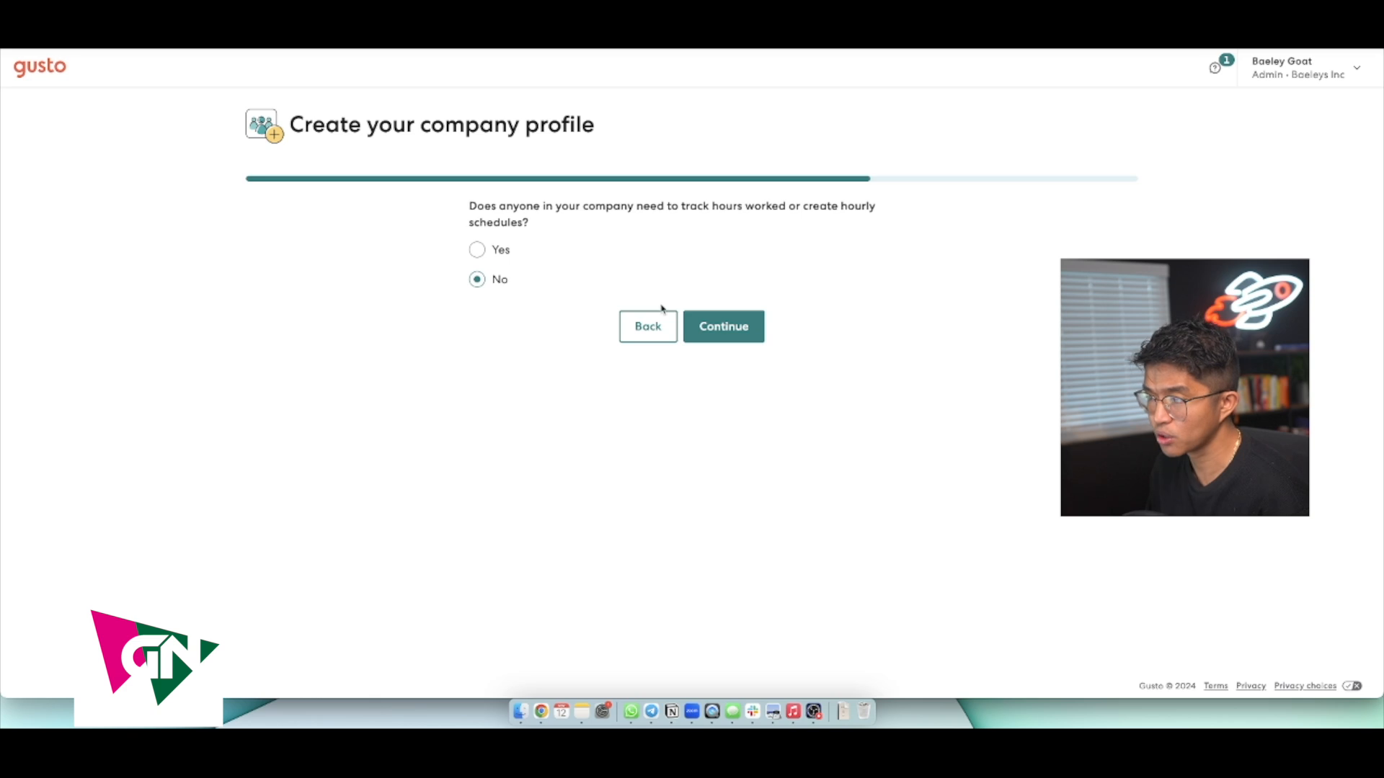
{"action": "left_click", "coordinate": [724, 328]}
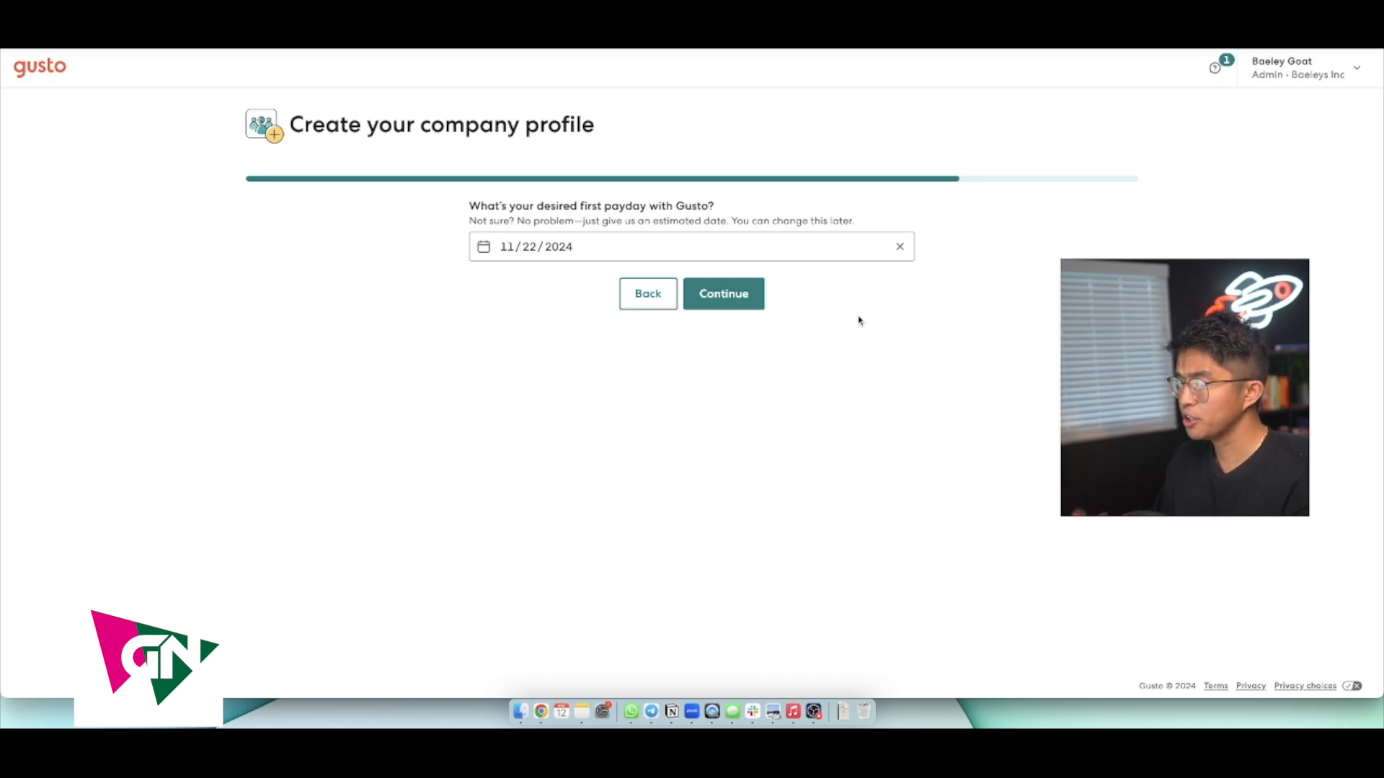
{"action": "left_click", "coordinate": [723, 297]}
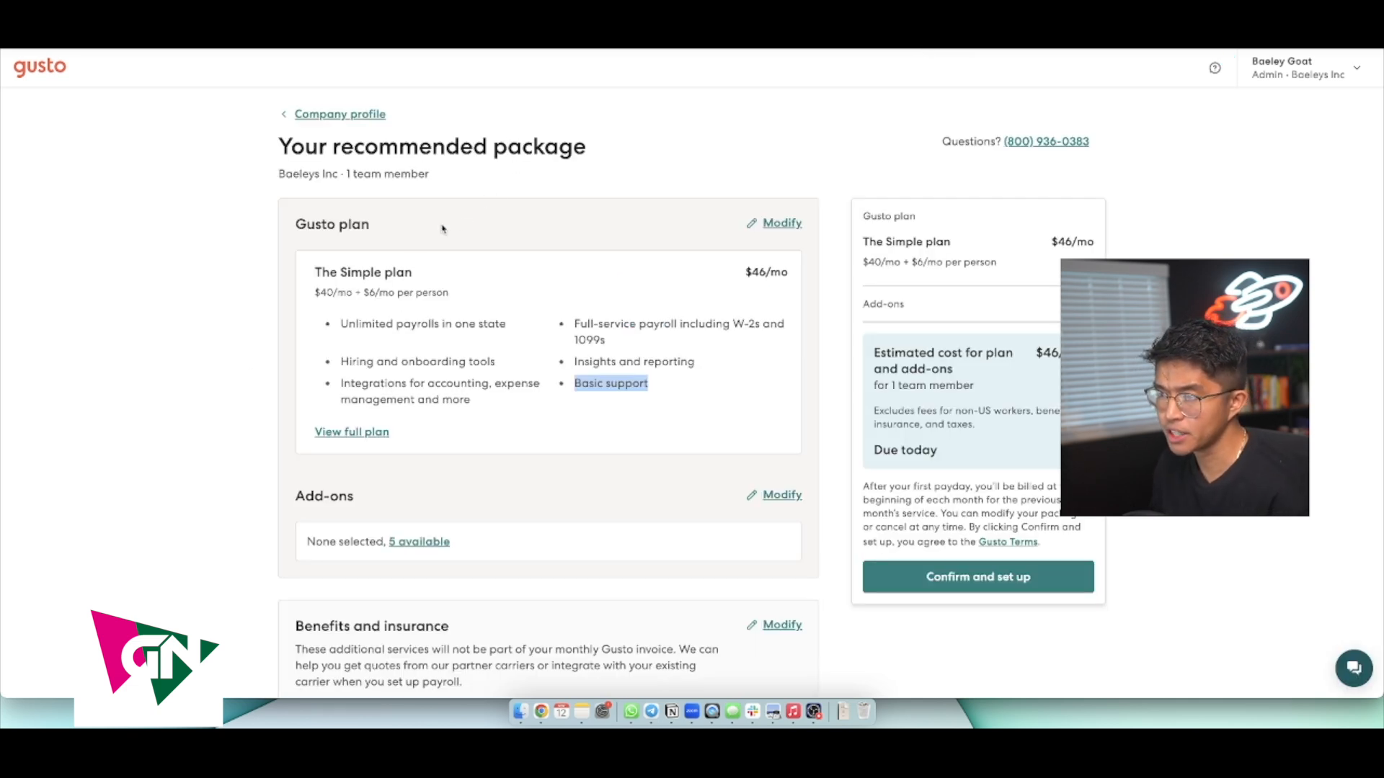
- Review the Simple plan's features and per-person pricing, and confirm the recommended package
{"action": "triple_click", "coordinate": [346, 272]}
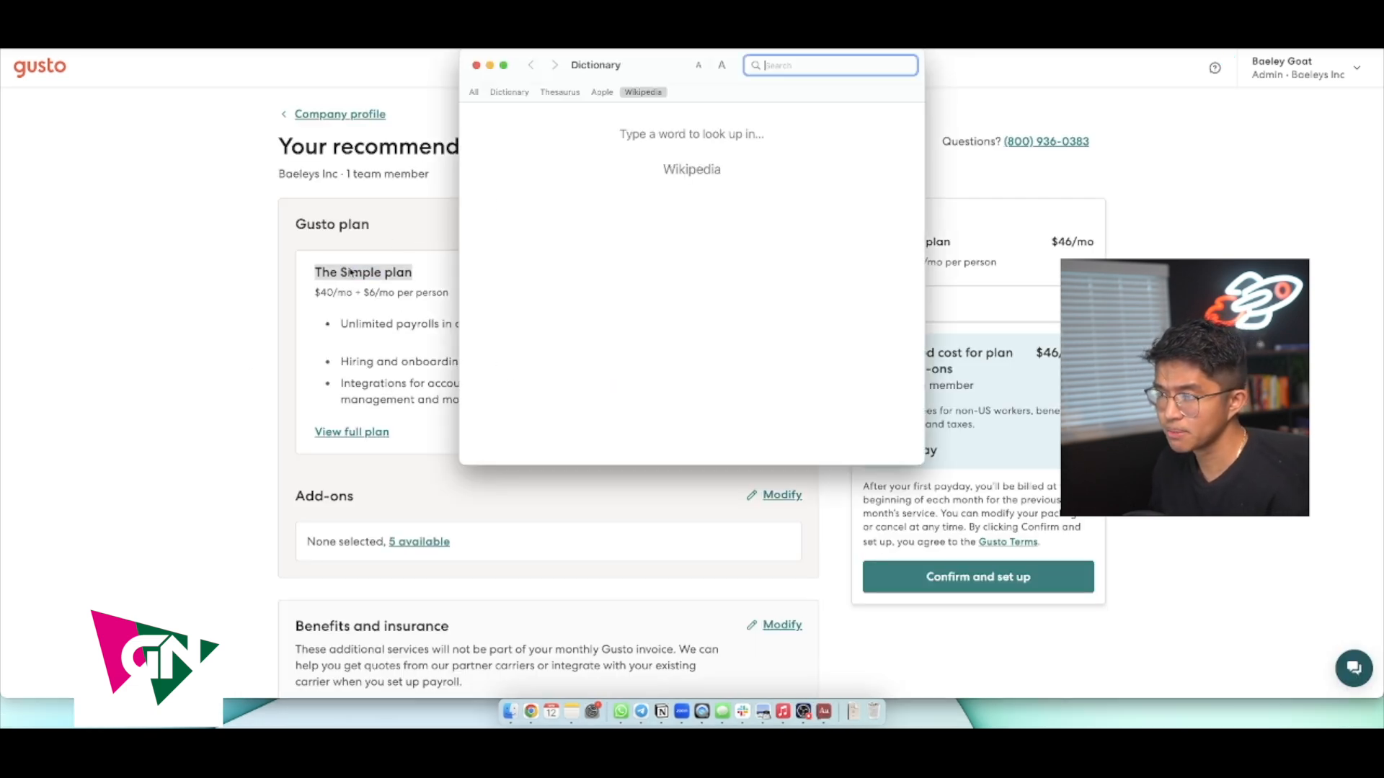
{"action": "left_click", "coordinate": [477, 65]}
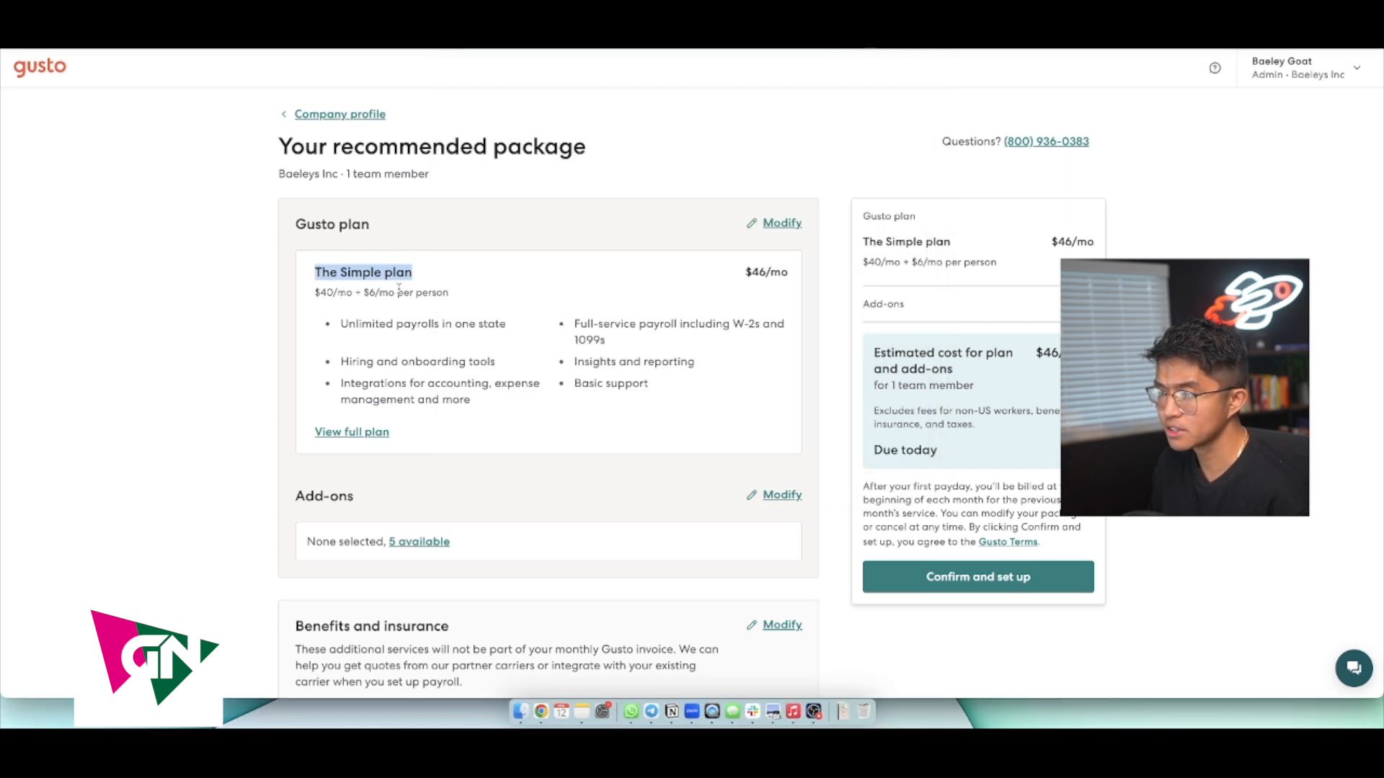
{"action": "triple_click", "coordinate": [377, 326]}
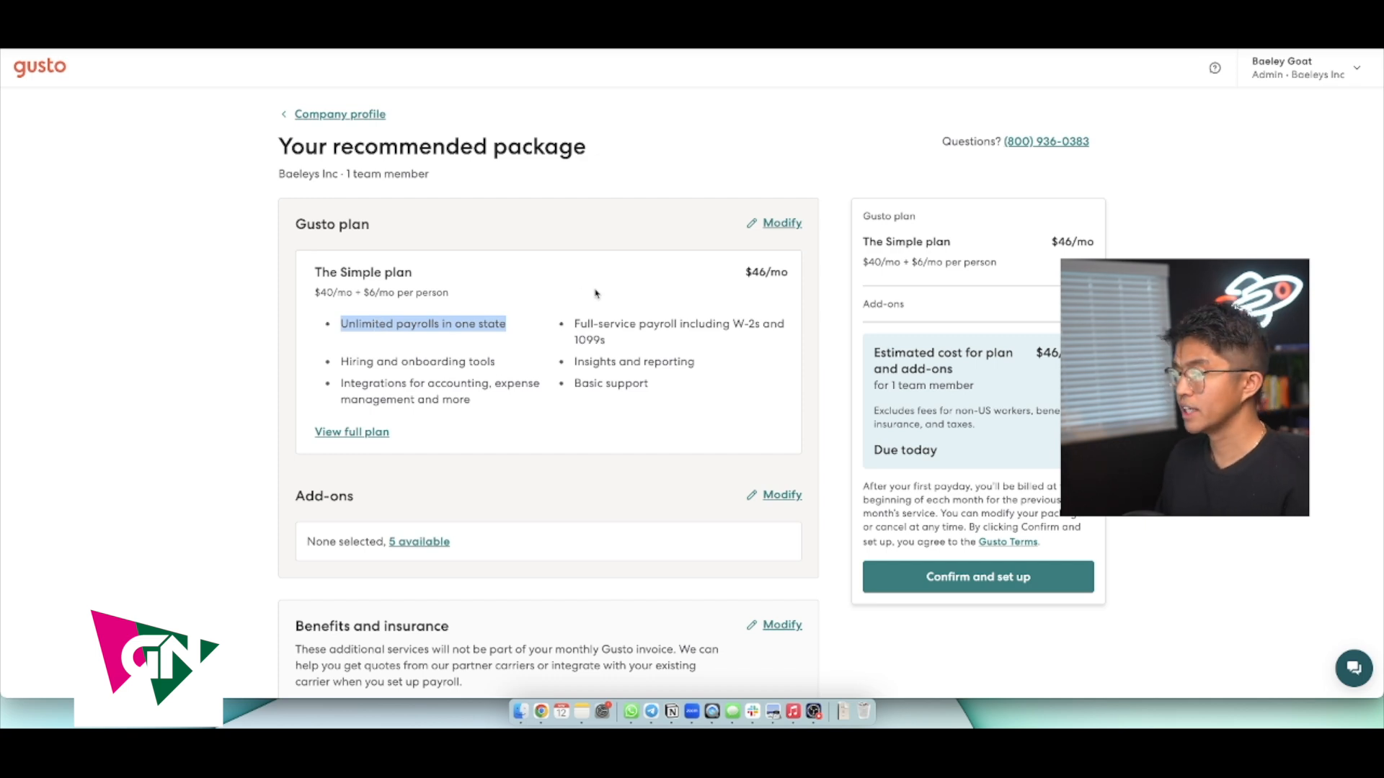
{"action": "left_click_drag", "start_coordinate": [734, 323], "coordinate": [663, 343]}
{"action": "triple_click", "coordinate": [595, 362]}
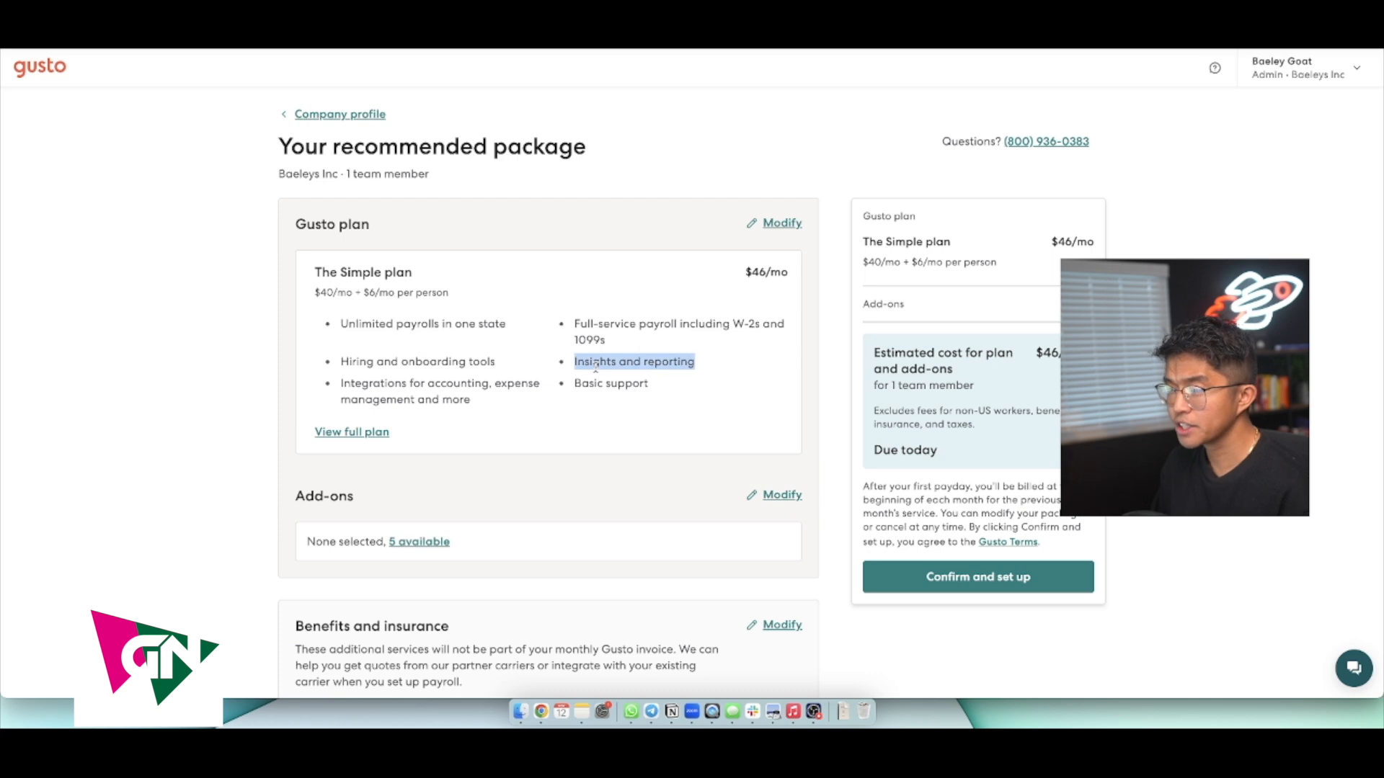
{"action": "triple_click", "coordinate": [619, 385]}
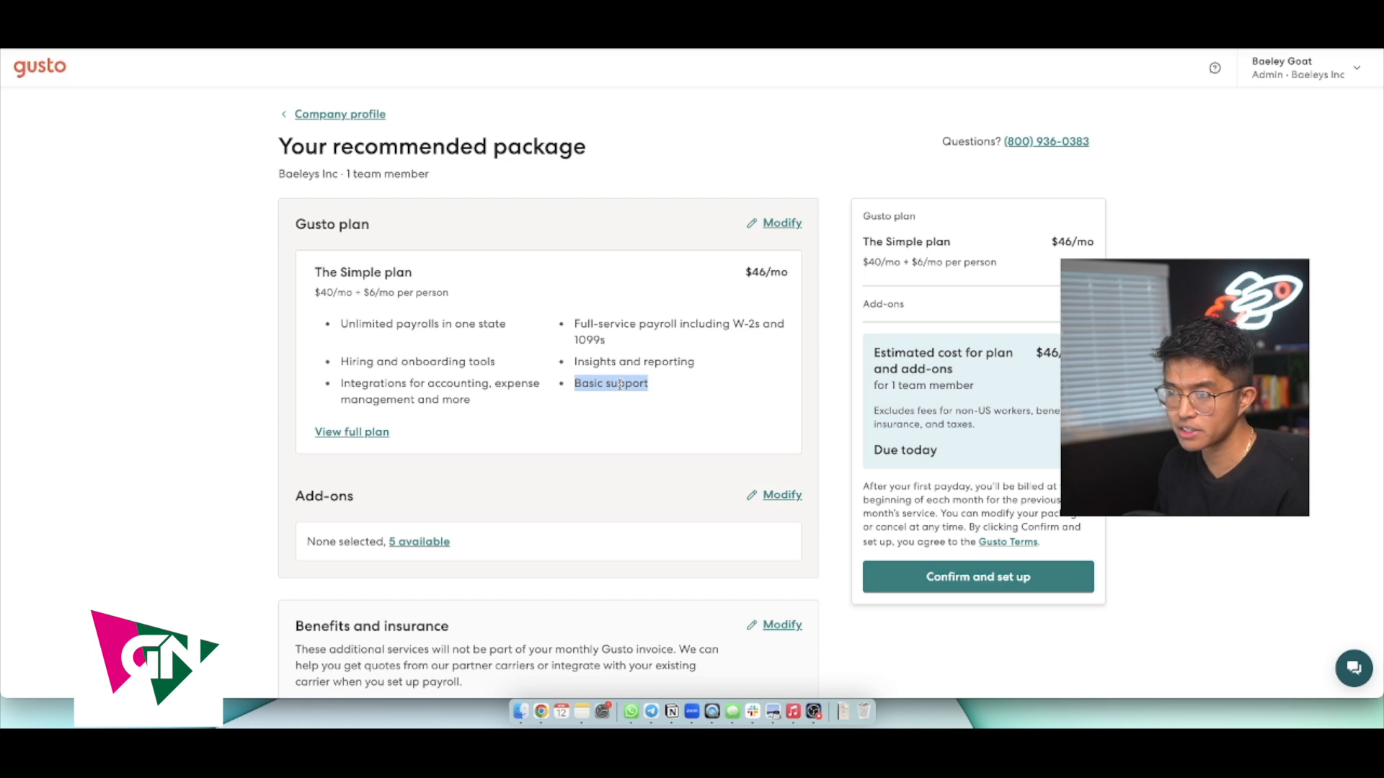
{"action": "triple_click", "coordinate": [352, 287]}
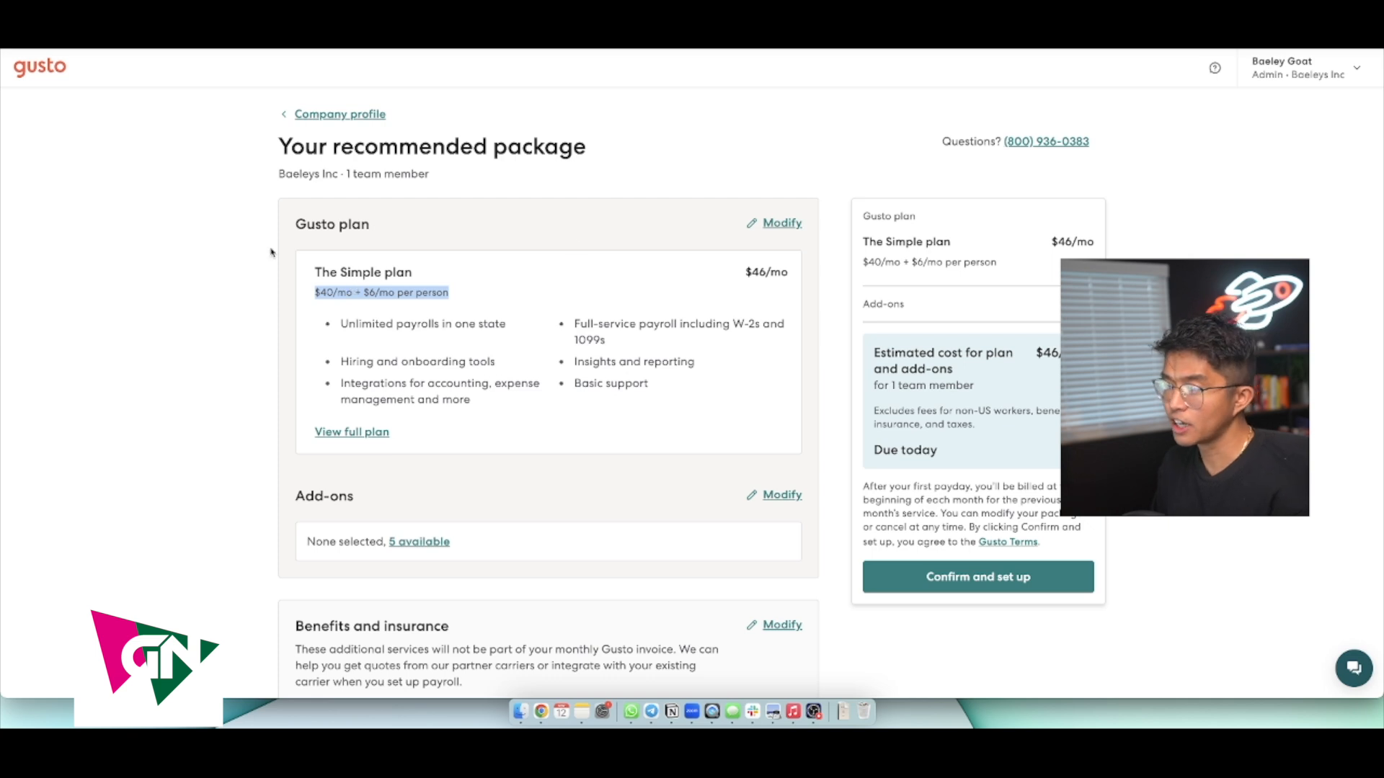
{"action": "left_click", "coordinate": [951, 587]}
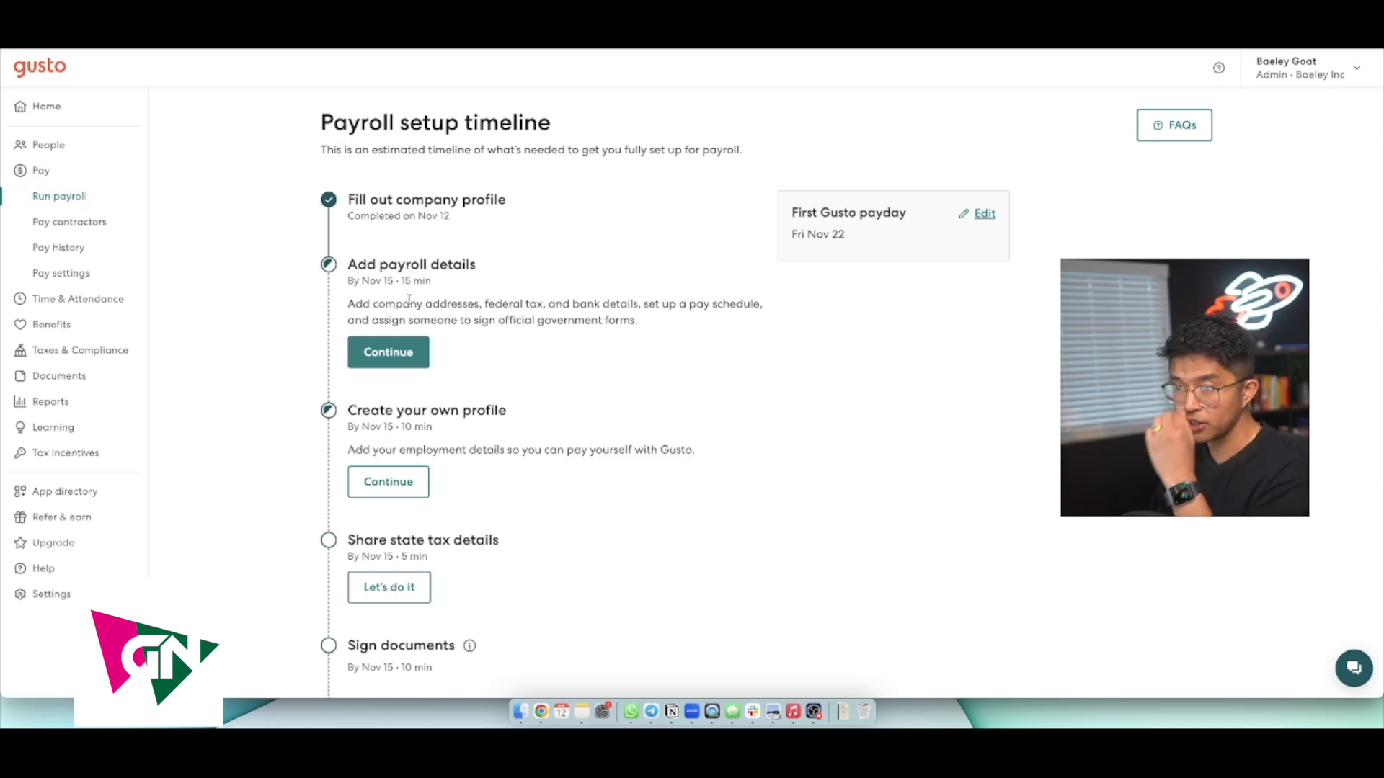
- Examine the payroll details sections from Addresses through Federal tax info, Filing address, Bank account, Pay schedule and Signatory, and return to the setup timeline
{"action": "left_click", "coordinate": [388, 350]}
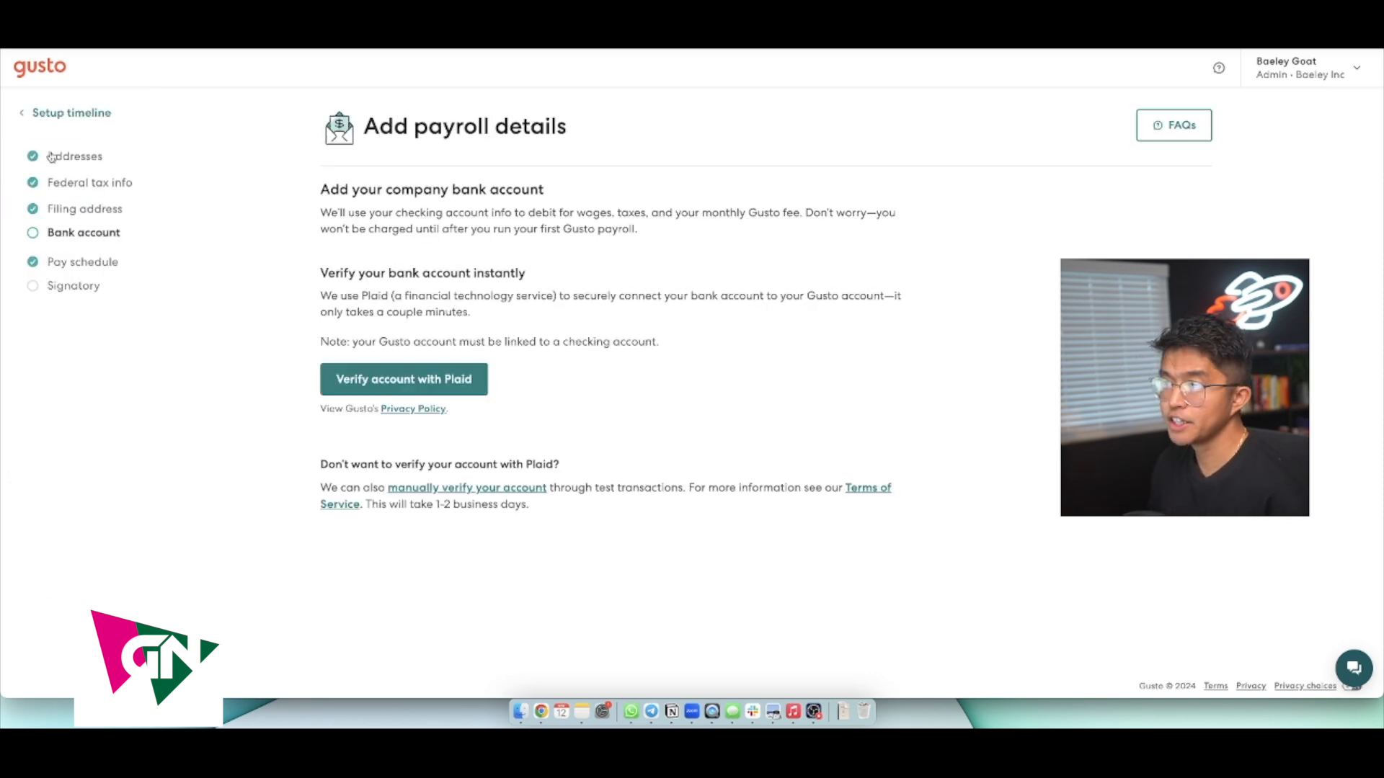
{"action": "left_click", "coordinate": [52, 158]}
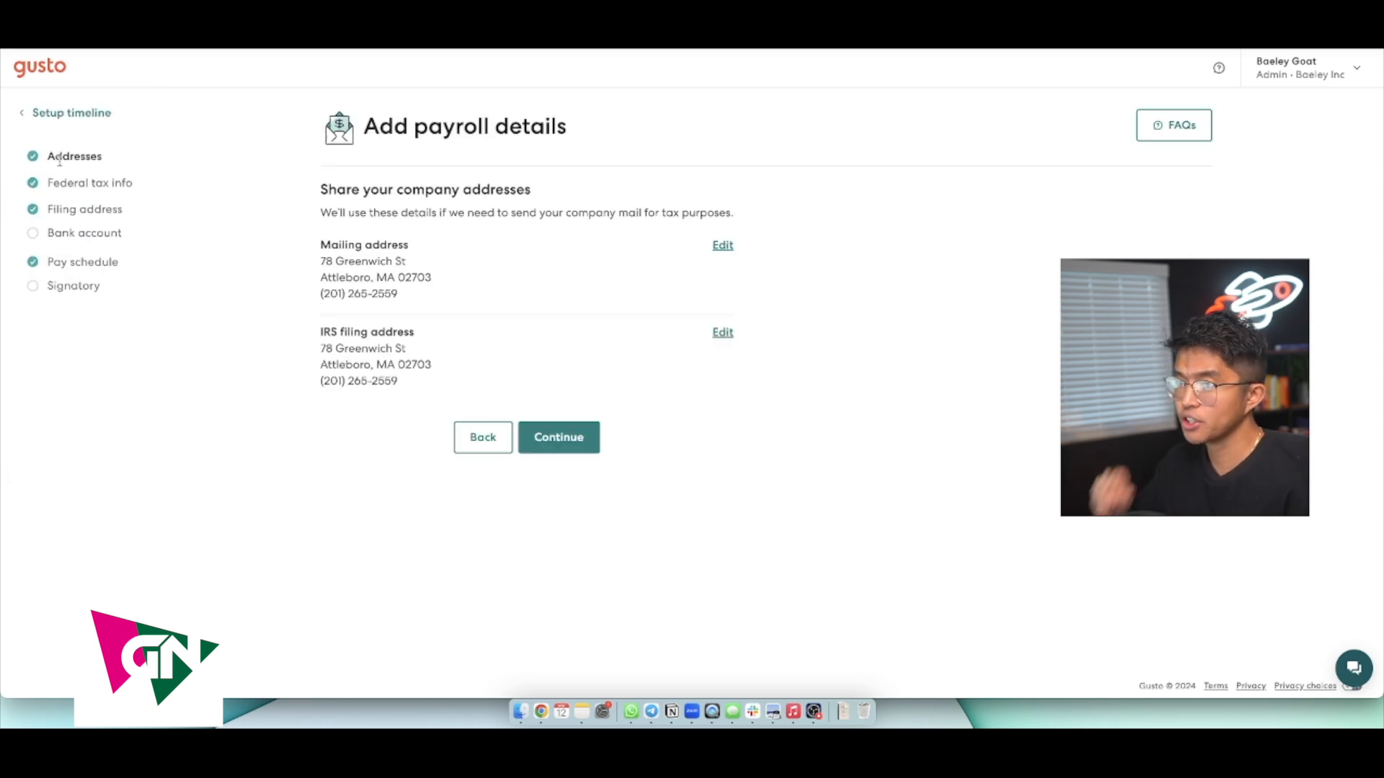
{"action": "left_click", "coordinate": [79, 185]}
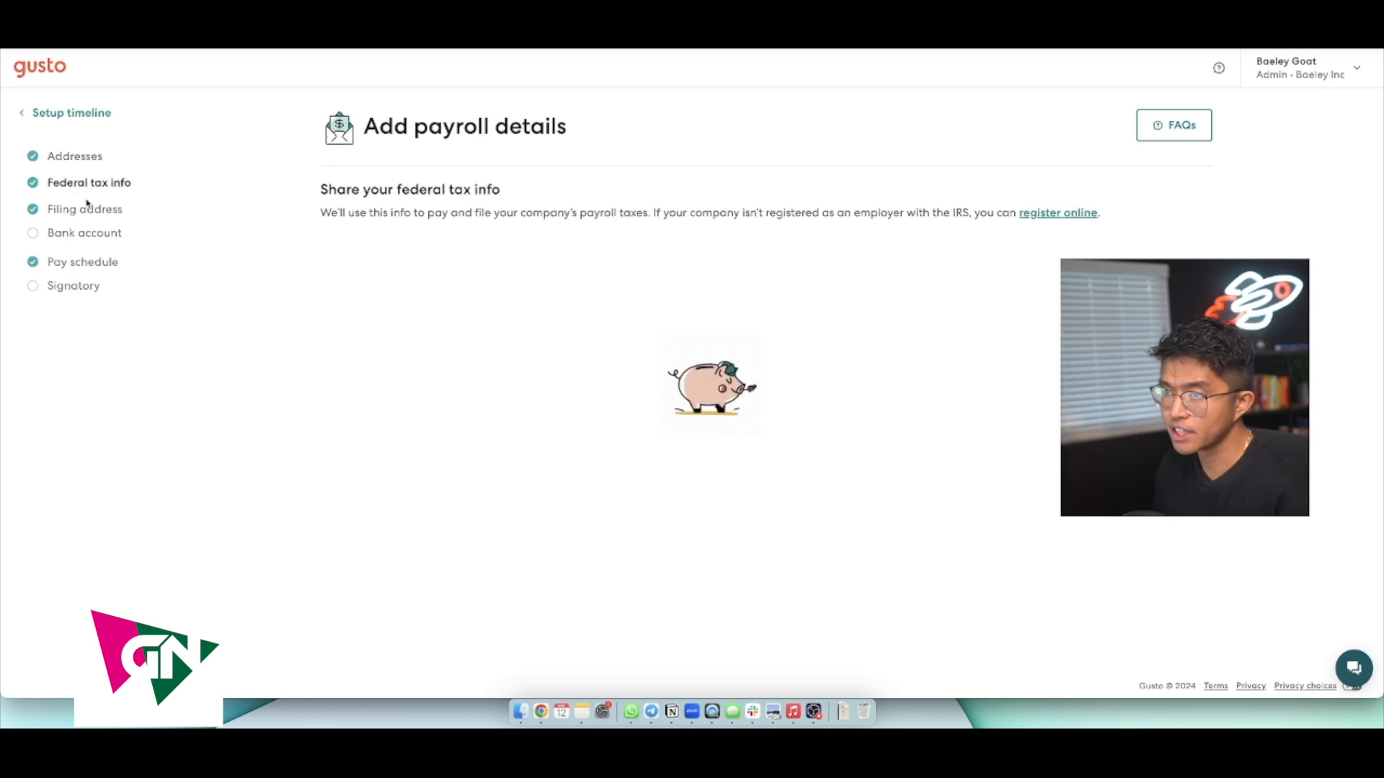
{"action": "left_click", "coordinate": [81, 210]}
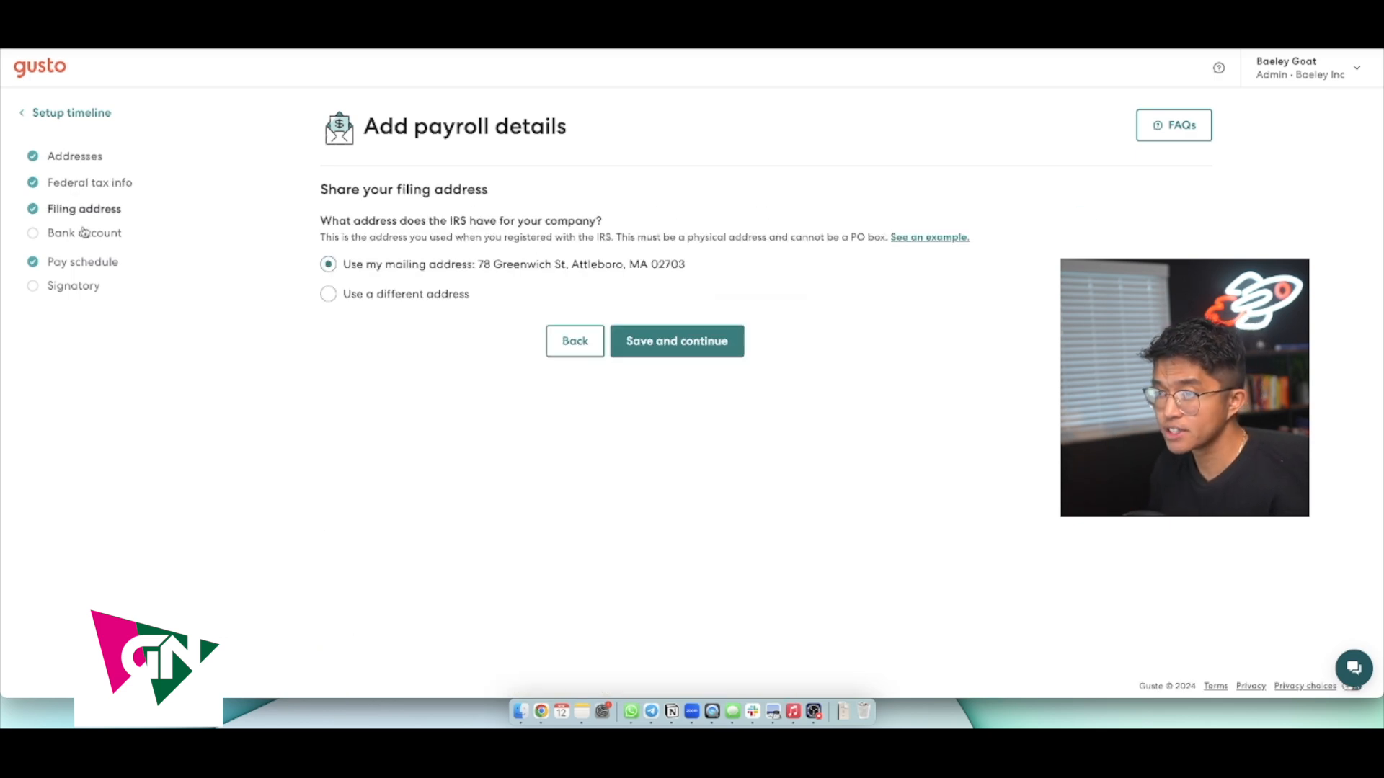
{"action": "left_click", "coordinate": [80, 235]}
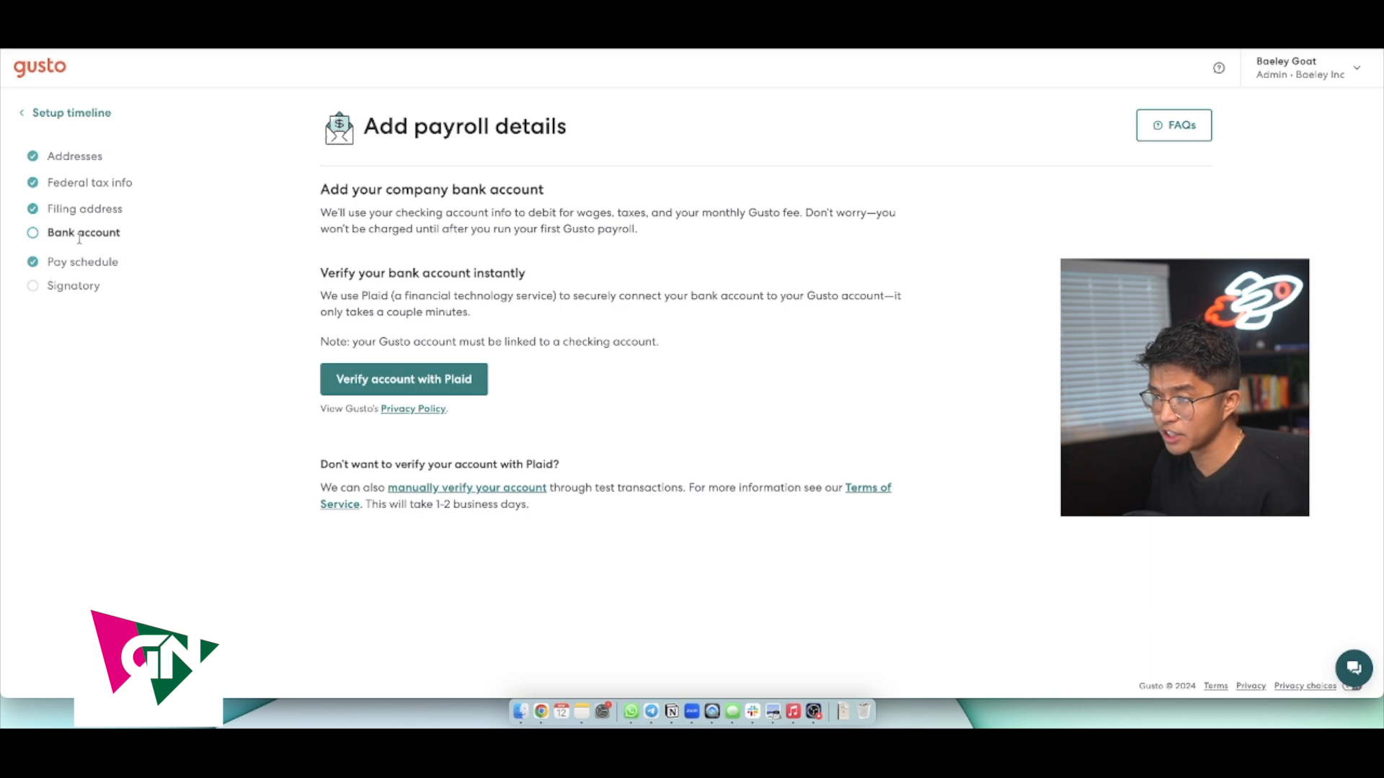
{"action": "left_click", "coordinate": [67, 261]}
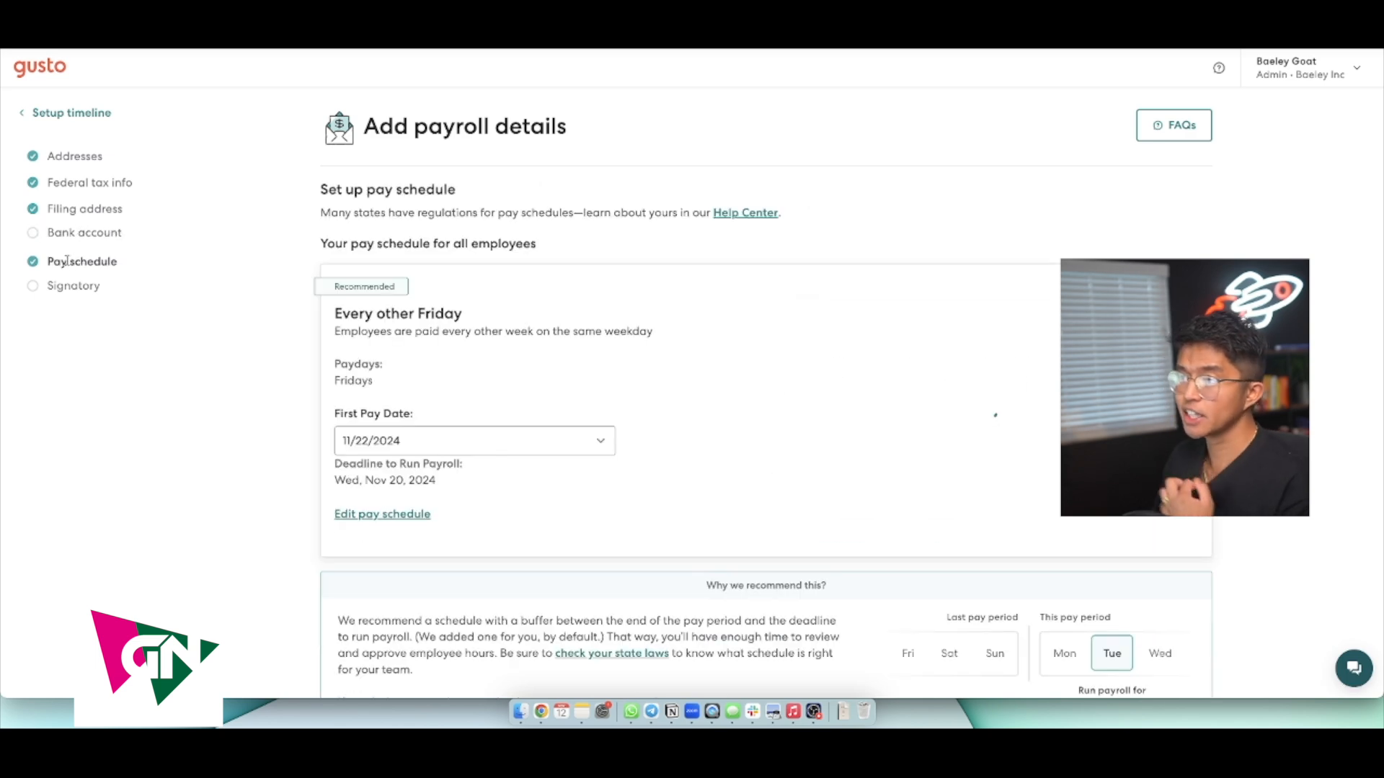
{"action": "left_click", "coordinate": [75, 285]}
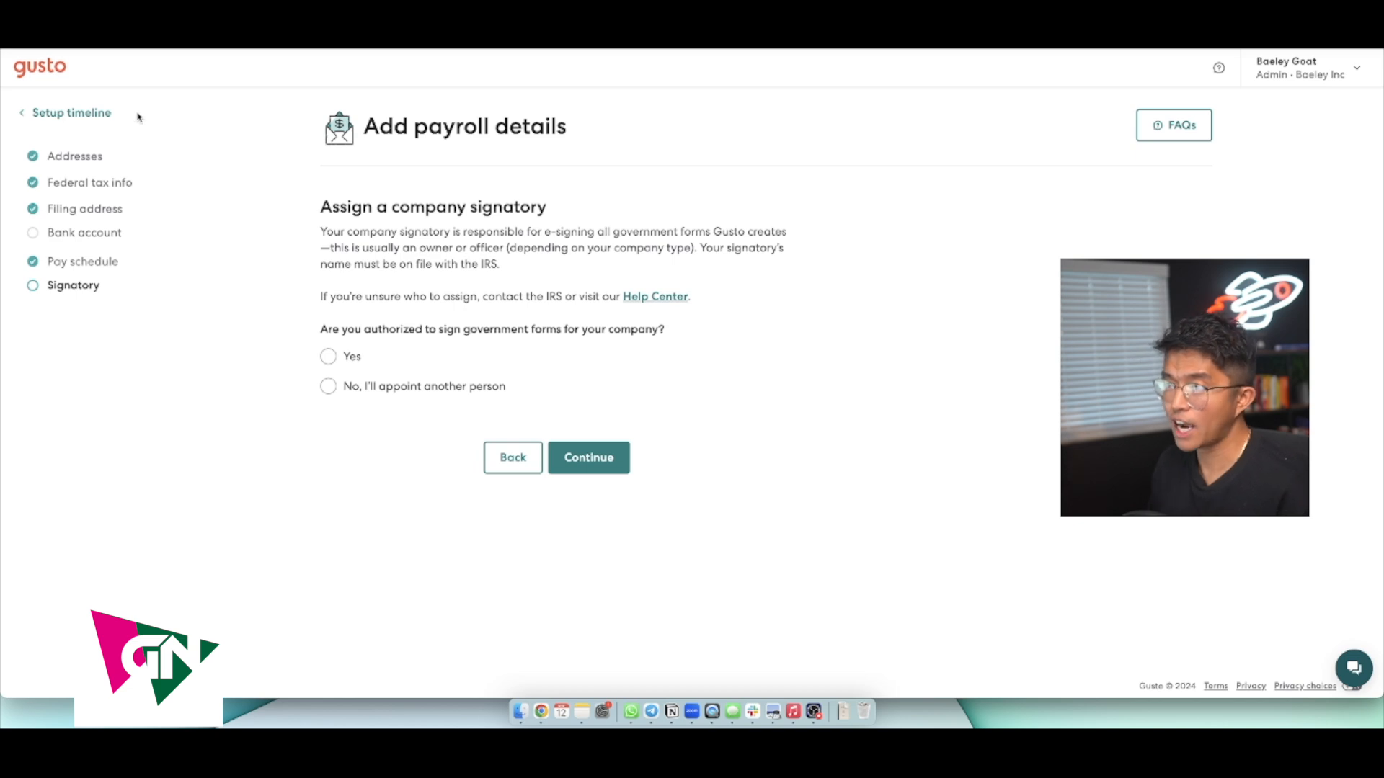
{"action": "left_click", "coordinate": [94, 115]}
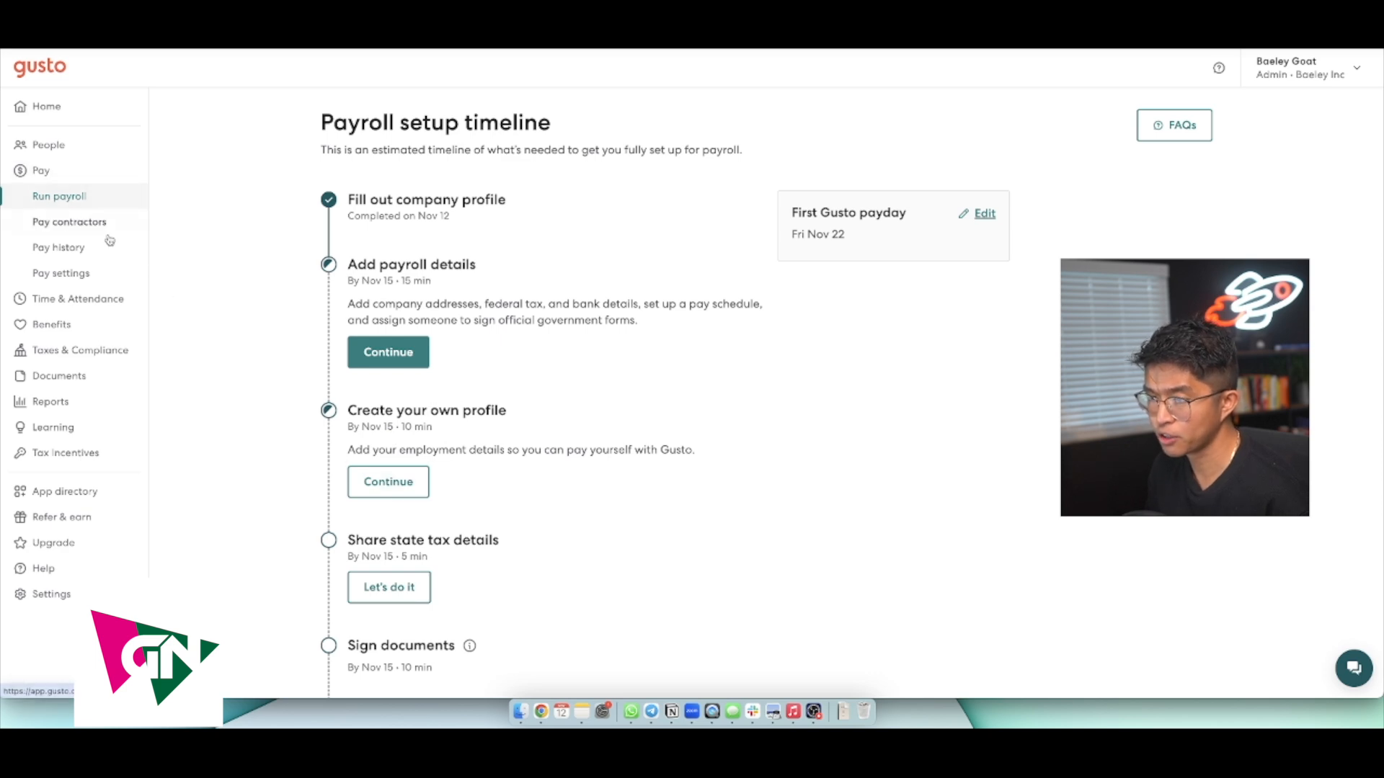
- Continue your own profile and save the Basics with job title Manager, Salary/No overtime, $60,000 per year, not tax-exempt
{"action": "left_click", "coordinate": [389, 482]}
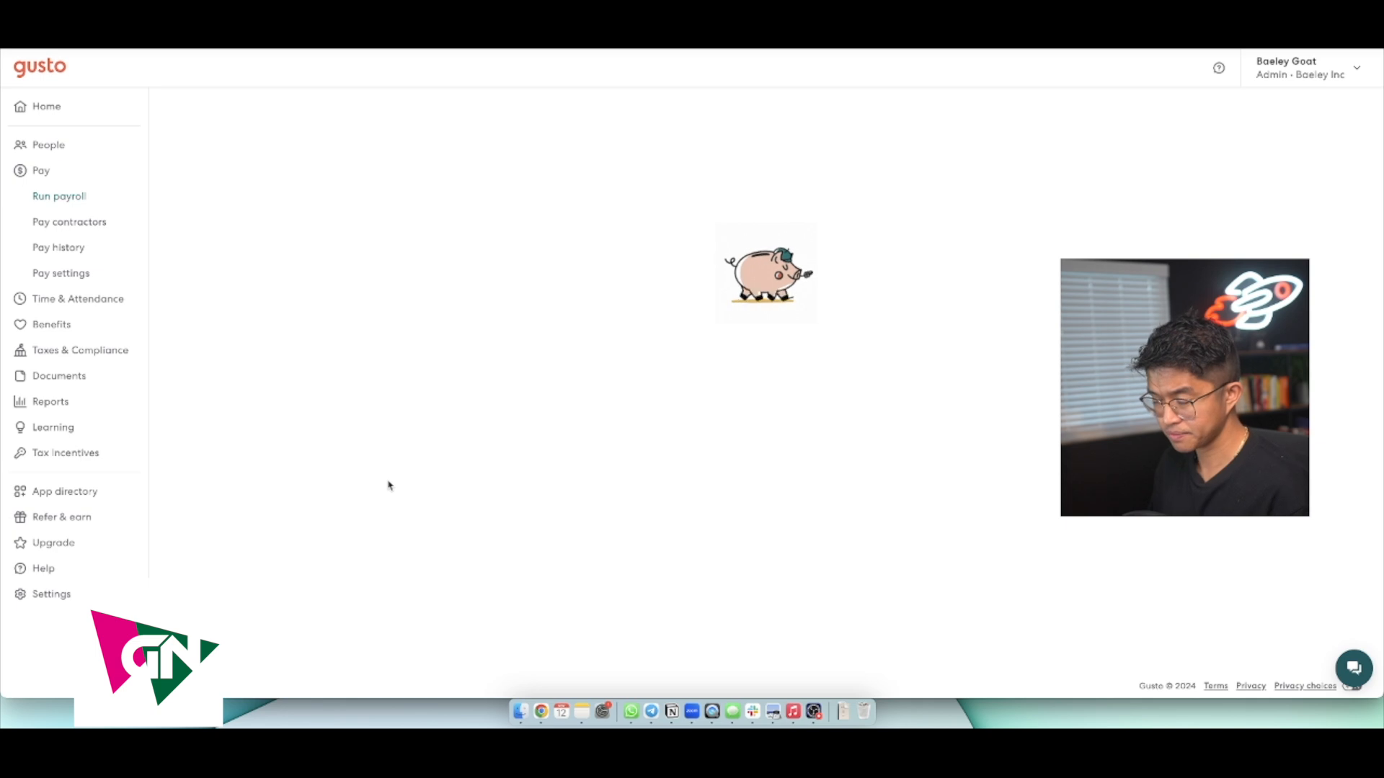
{"action": "left_click", "coordinate": [343, 179]}
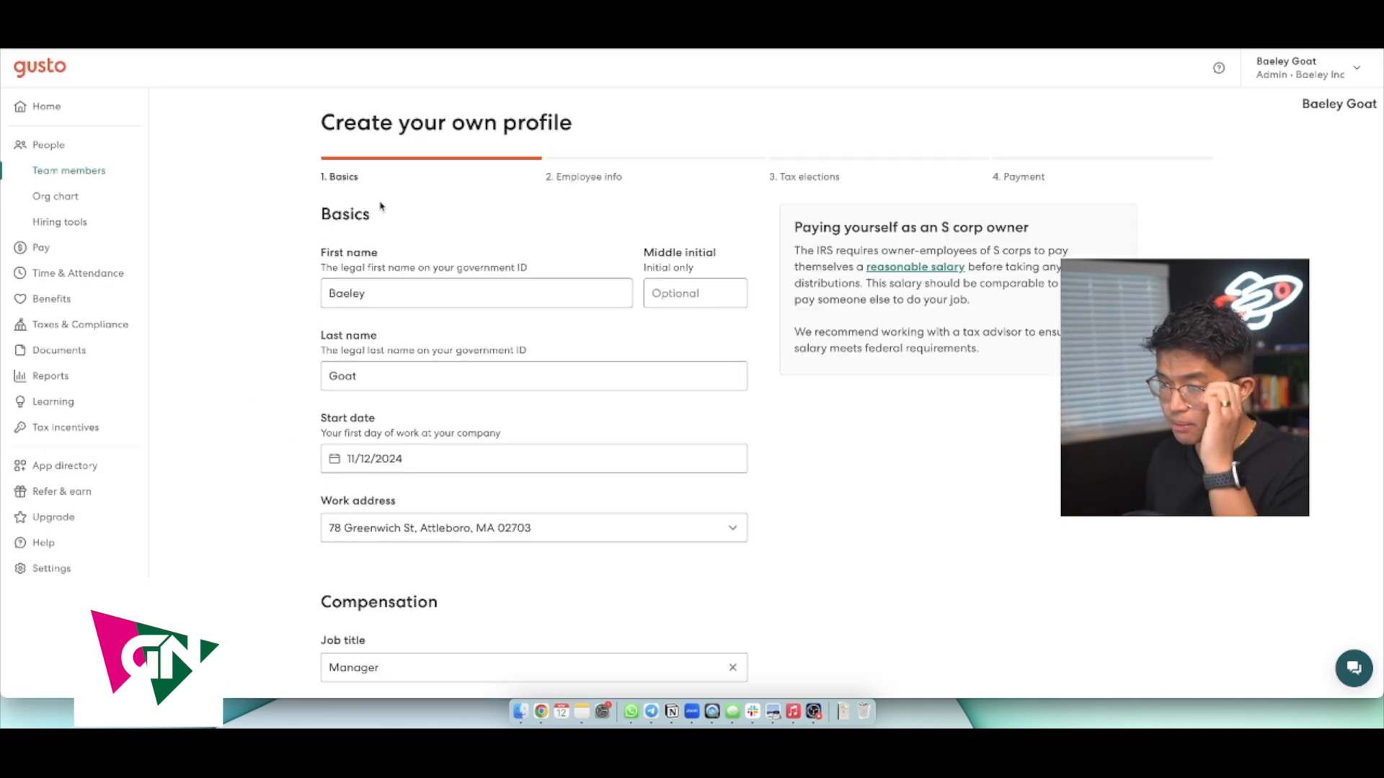
{"action": "scroll", "coordinate": [455, 280], "scroll_direction": "down", "scroll_amount": 3}
{"action": "scroll", "coordinate": [455, 281], "scroll_direction": "down", "scroll_amount": 2}
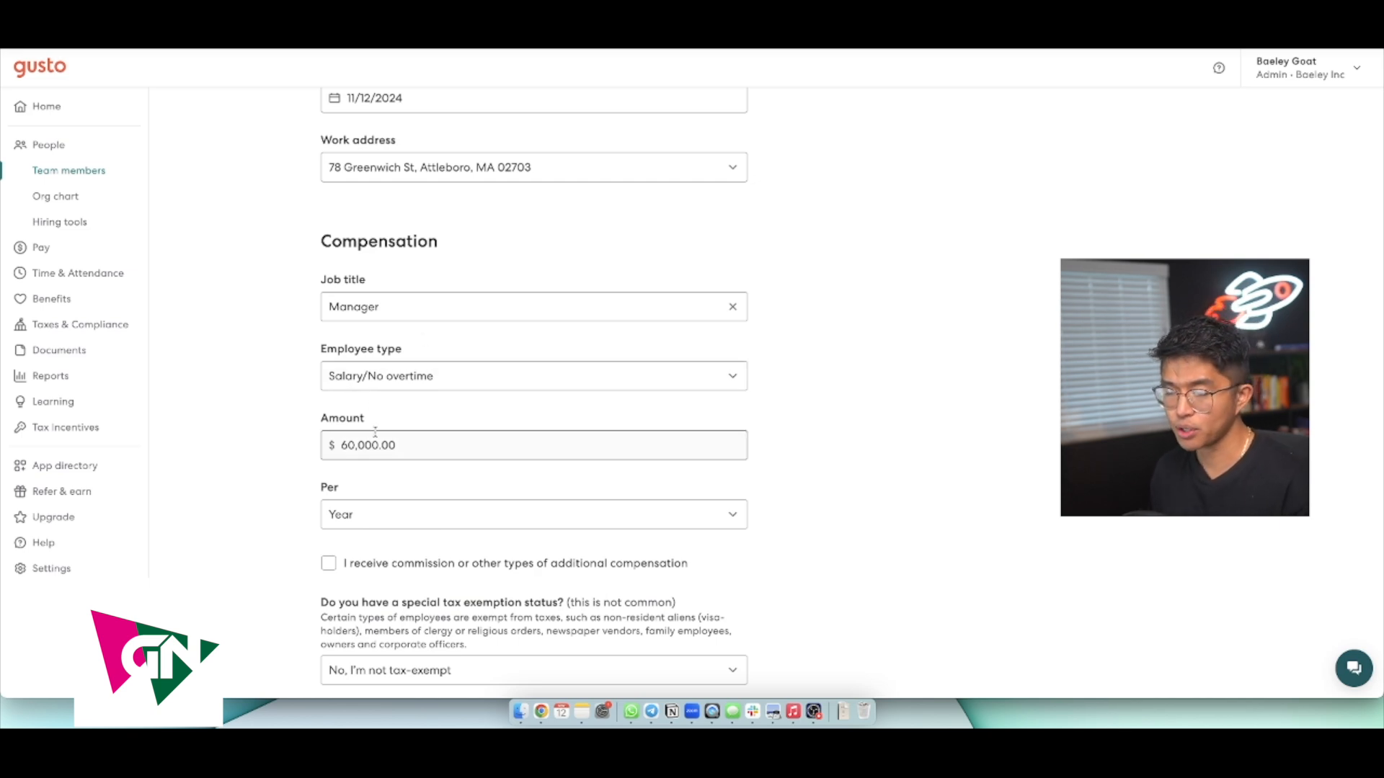
{"action": "scroll", "coordinate": [404, 546], "scroll_direction": "down", "scroll_amount": 2}
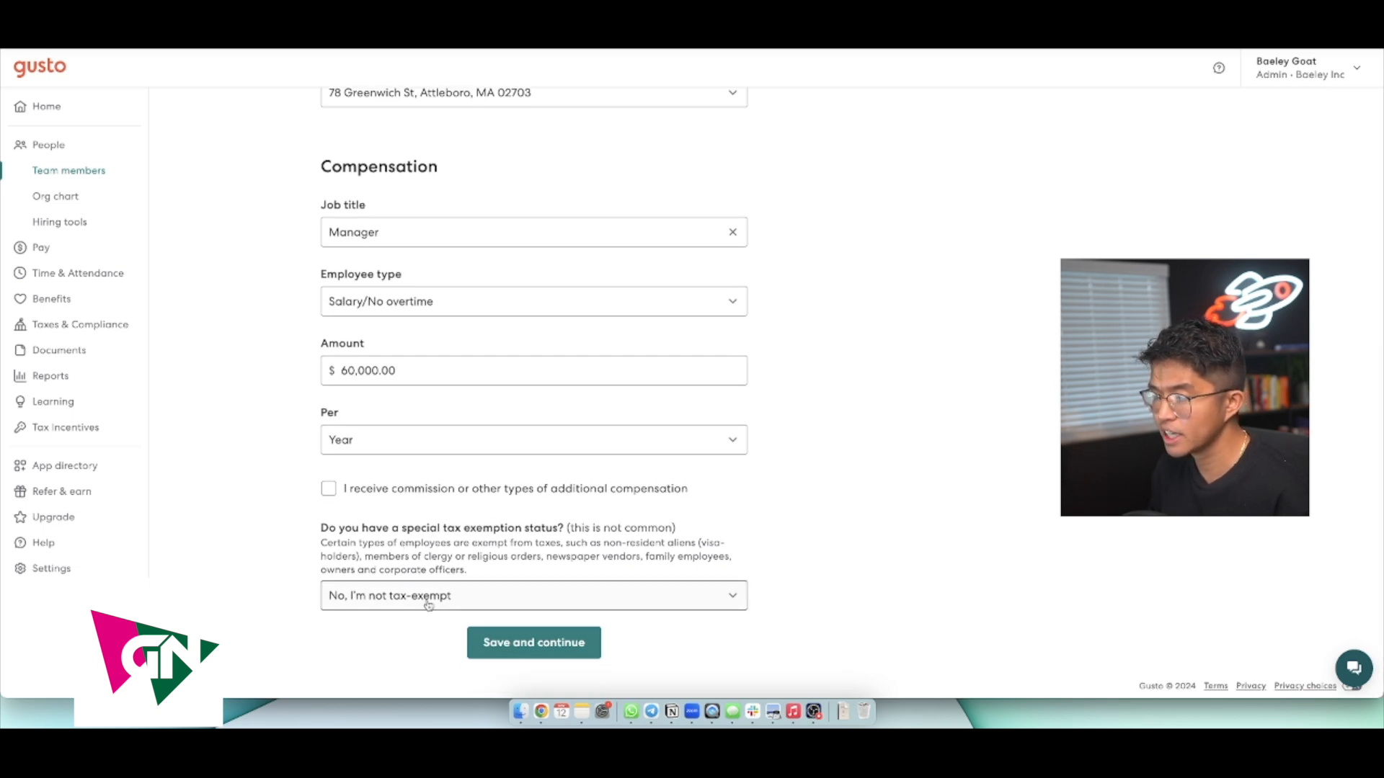
{"action": "left_click", "coordinate": [505, 643]}
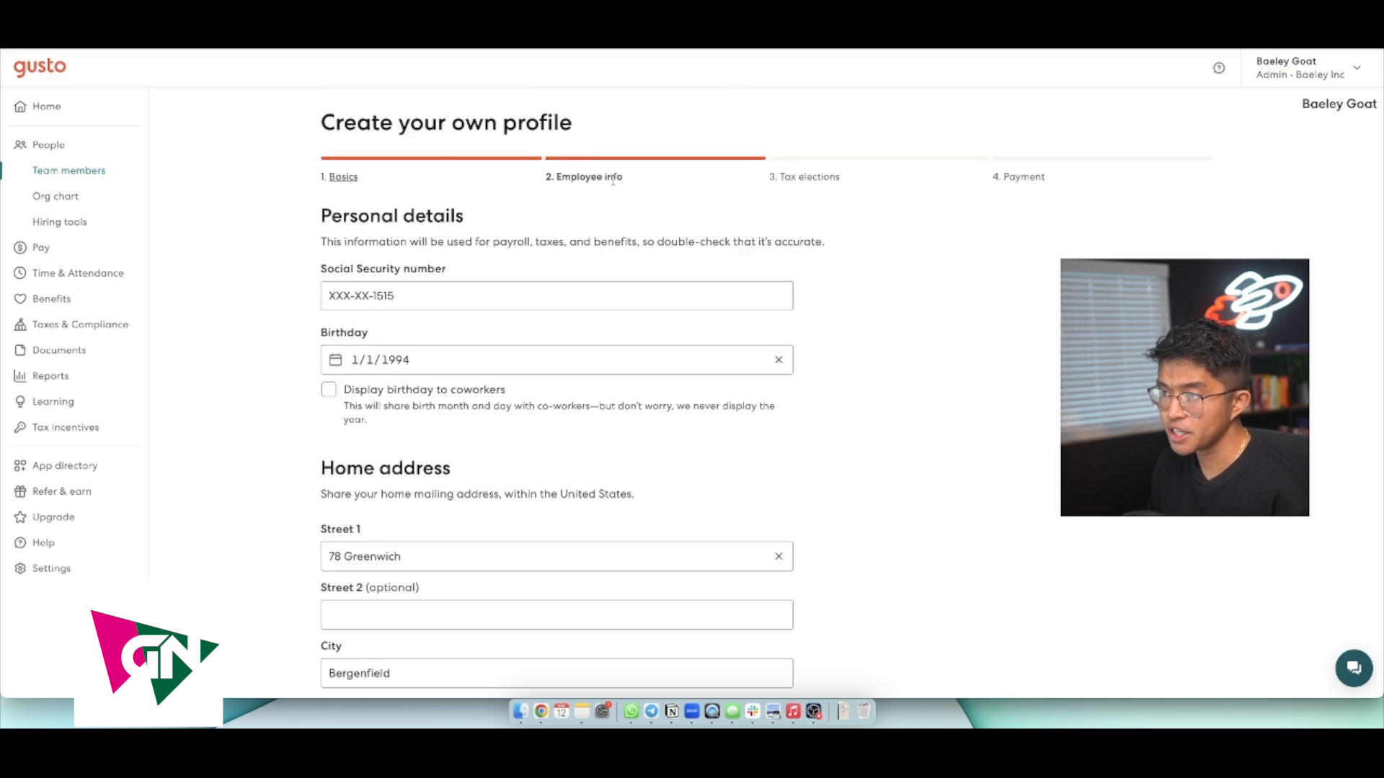
- Check the personal details and home address, and save the employee info with the employee responsible for paying home taxes
{"action": "scroll", "coordinate": [443, 353], "scroll_direction": "down", "scroll_amount": 8}
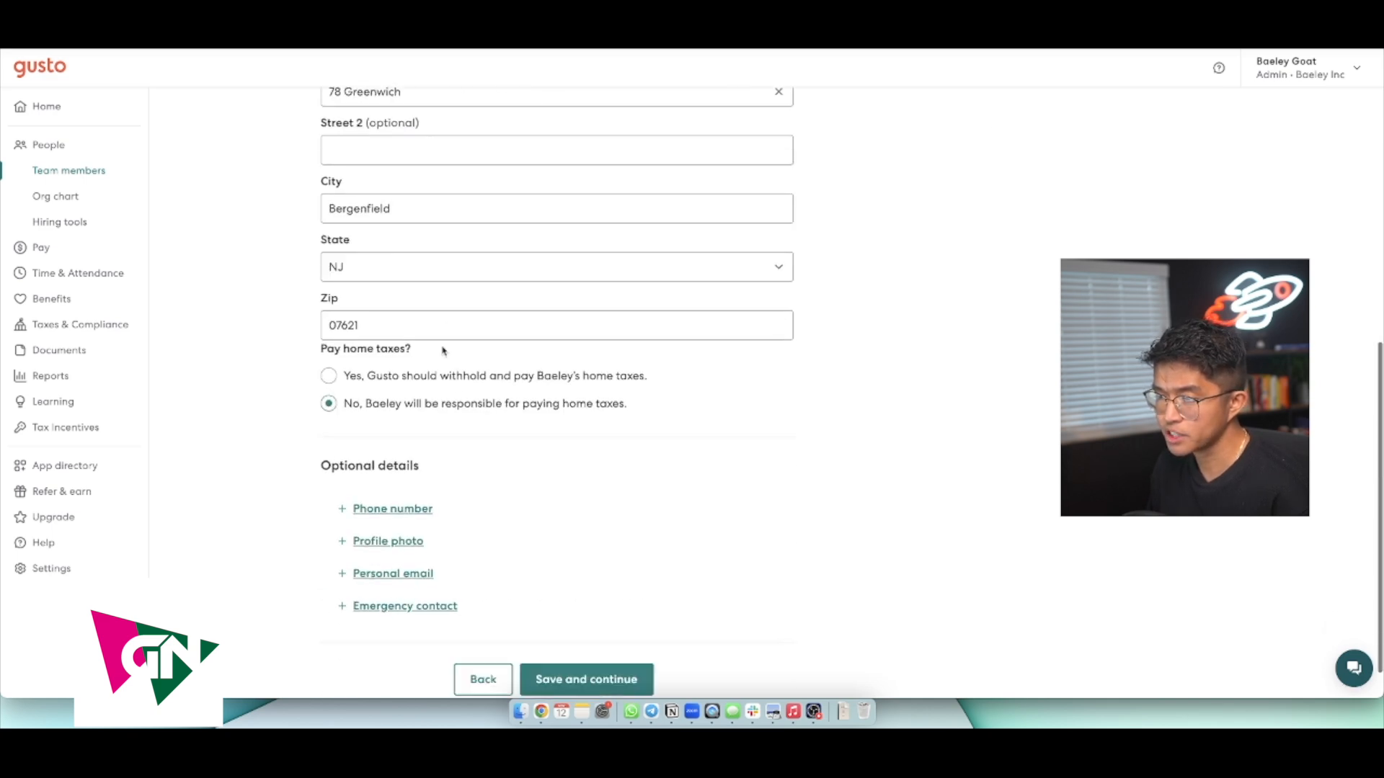
{"action": "scroll", "coordinate": [442, 352], "scroll_direction": "up", "scroll_amount": 8}
{"action": "scroll", "coordinate": [442, 353], "scroll_direction": "down", "scroll_amount": 6}
{"action": "scroll", "coordinate": [443, 352], "scroll_direction": "up", "scroll_amount": 4}
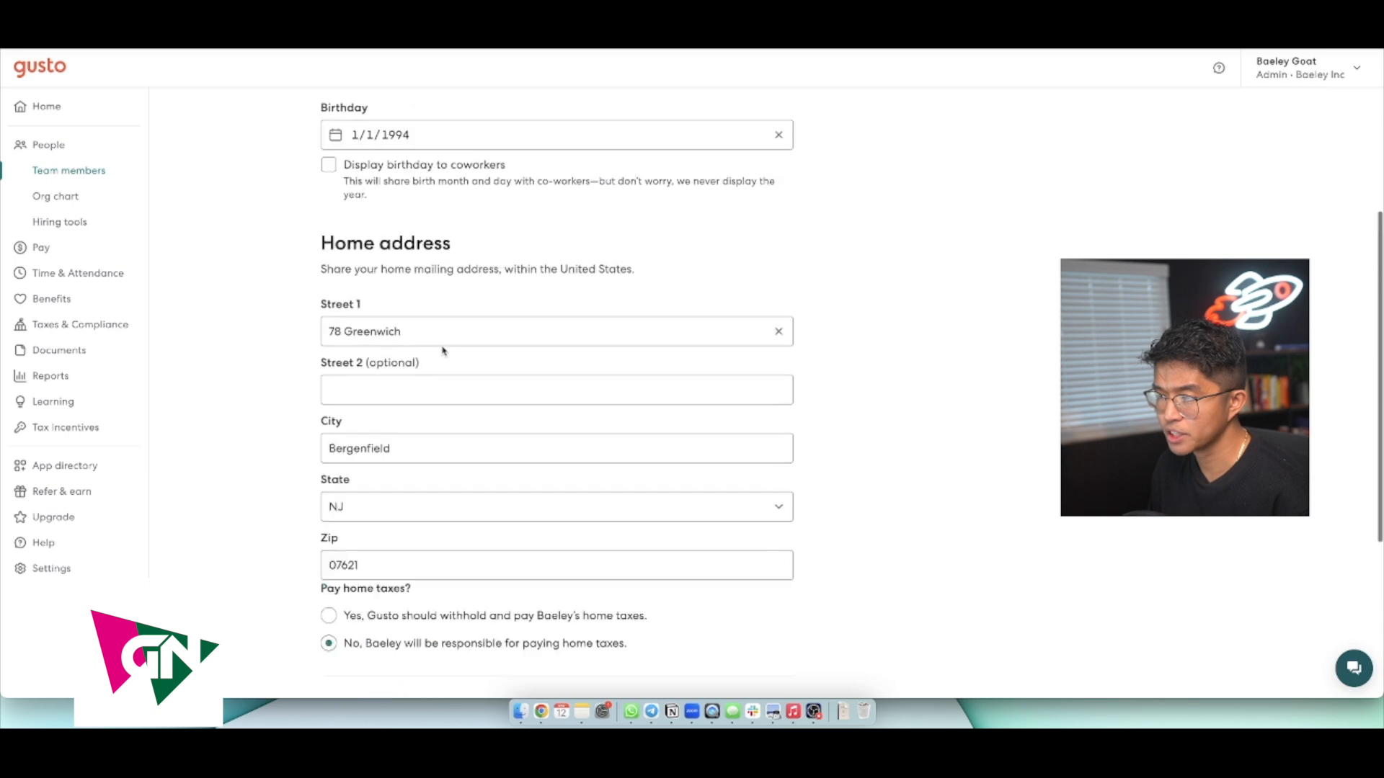
{"action": "scroll", "coordinate": [443, 352], "scroll_direction": "down", "scroll_amount": 7}
{"action": "left_click", "coordinate": [568, 634]}
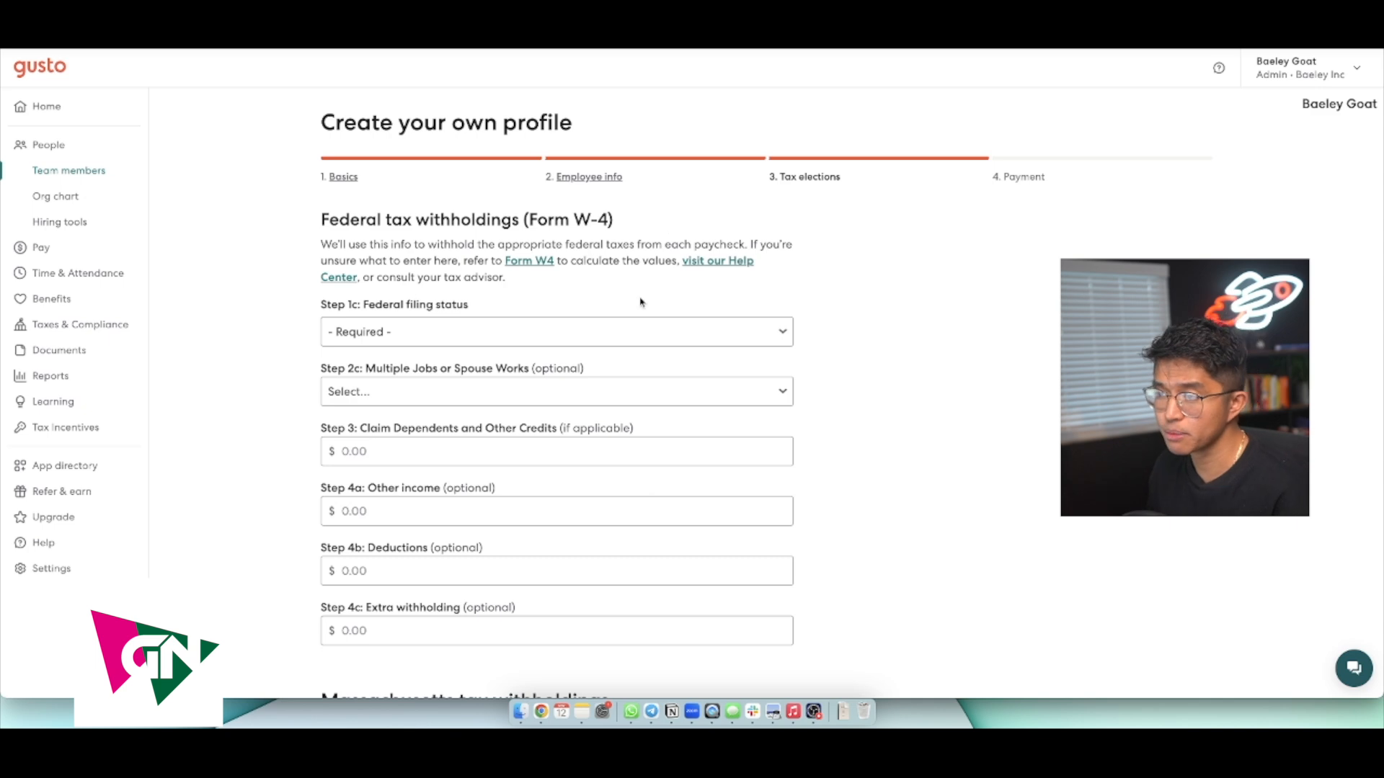
- Look over the federal W-4 and Massachusetts tax withholding fields and try to submit them unfilled
{"action": "scroll", "coordinate": [627, 340], "scroll_direction": "down", "scroll_amount": 9}
{"action": "scroll", "coordinate": [469, 275], "scroll_direction": "up", "scroll_amount": 1}
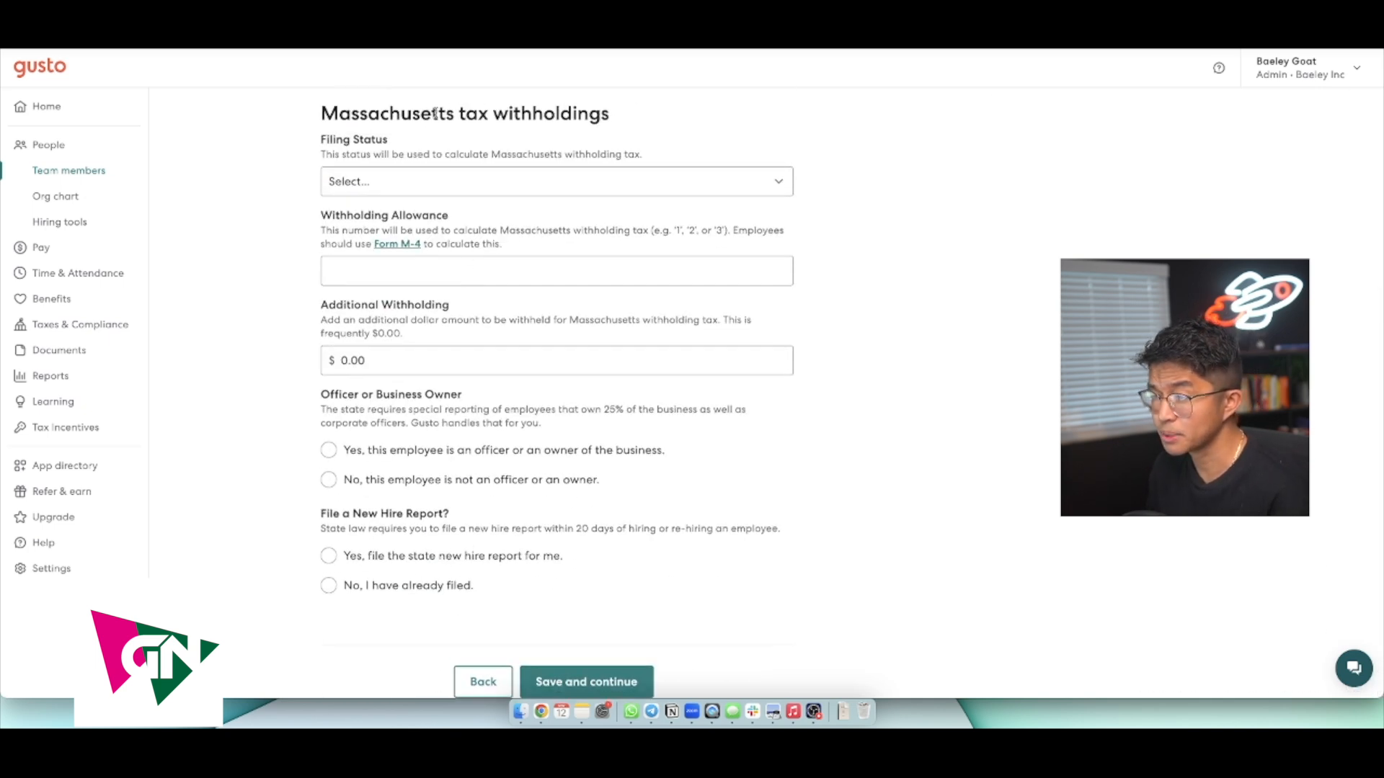
{"action": "scroll", "coordinate": [476, 222], "scroll_direction": "down", "scroll_amount": 1}
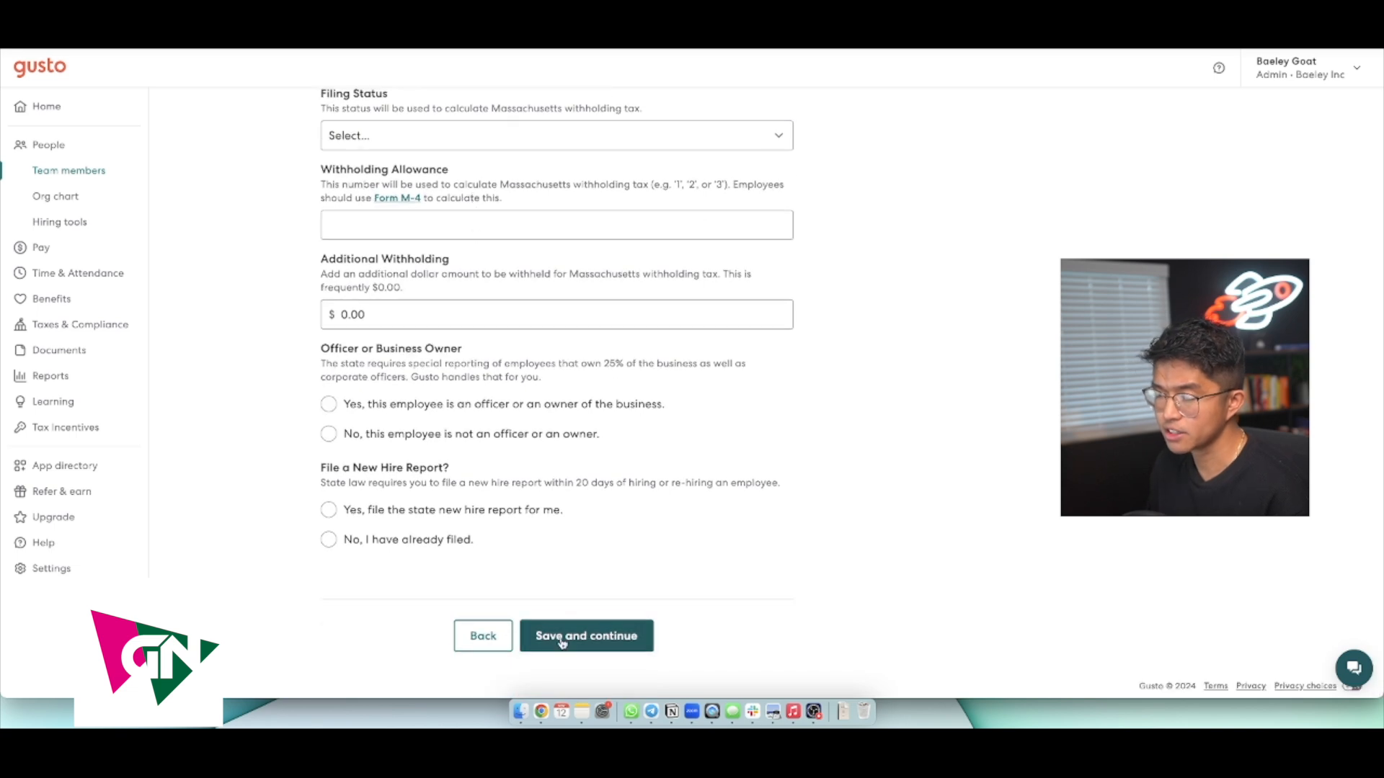
{"action": "left_click", "coordinate": [566, 638]}
- Return to the payroll setup timeline and examine the remaining setup tasks
{"action": "left_click", "coordinate": [41, 245]}
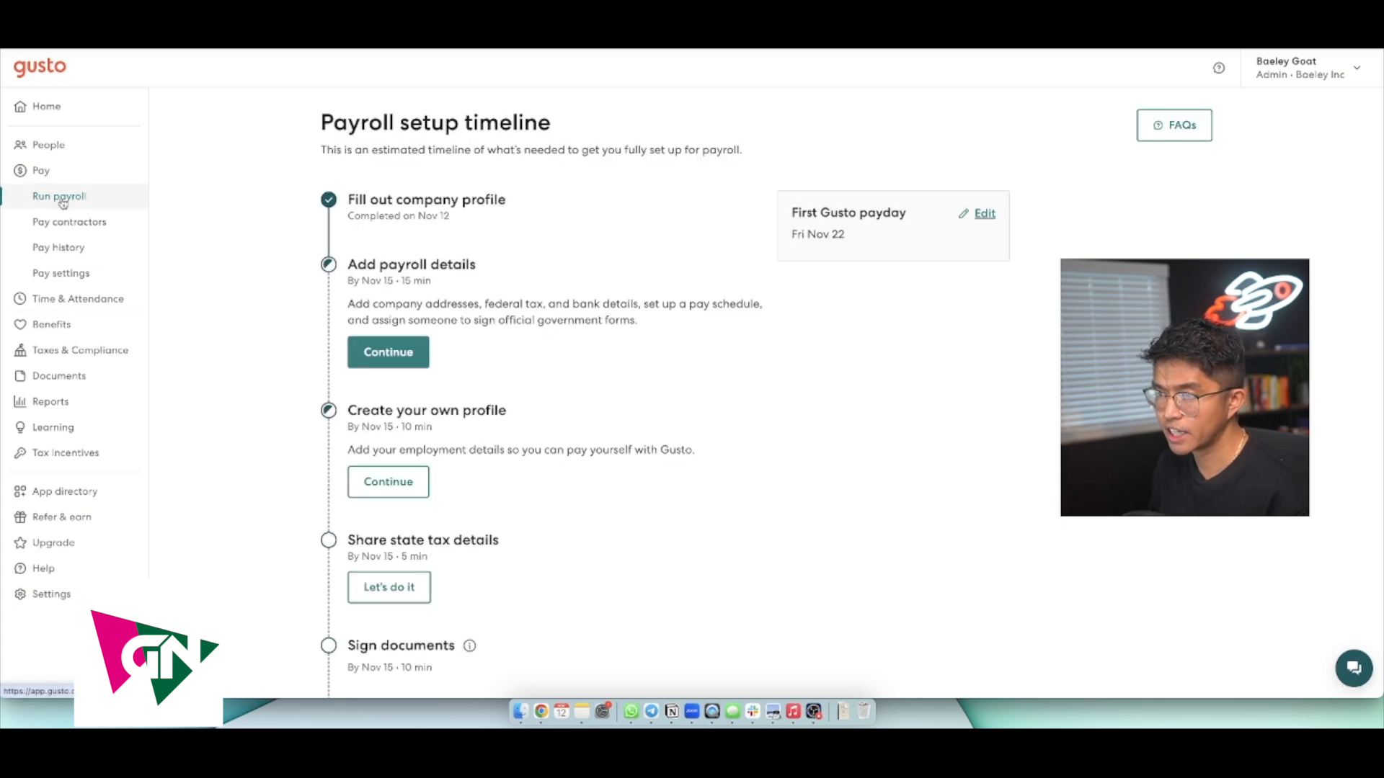
{"action": "scroll", "coordinate": [434, 502], "scroll_direction": "down", "scroll_amount": 3}
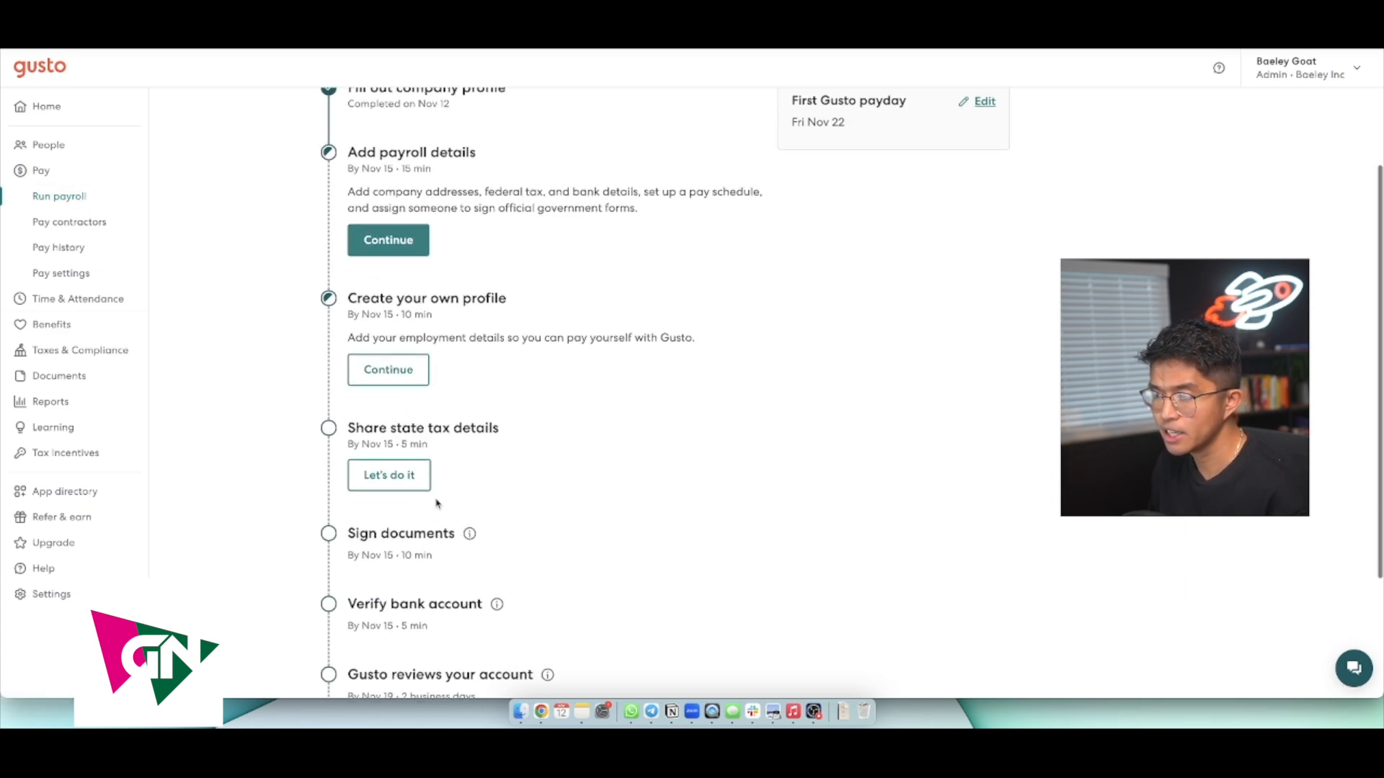